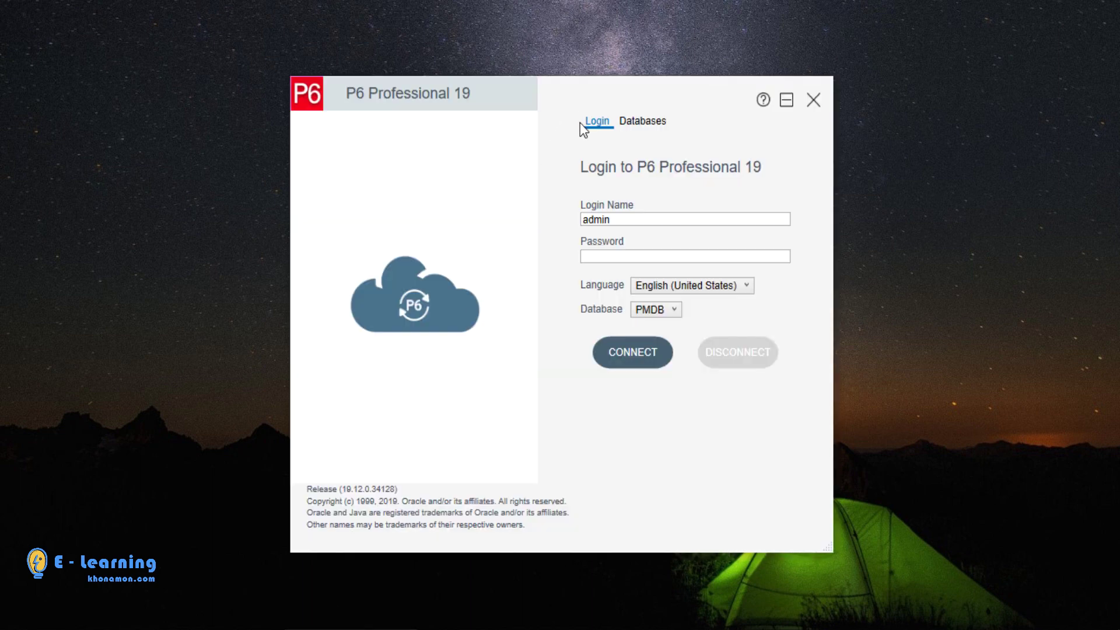
Show the Database List and scroll through the configured databases
{"action": "left_click", "coordinate": [641, 121]}
{"action": "scroll", "coordinate": [716, 268], "scroll_direction": "down", "scroll_amount": 1}
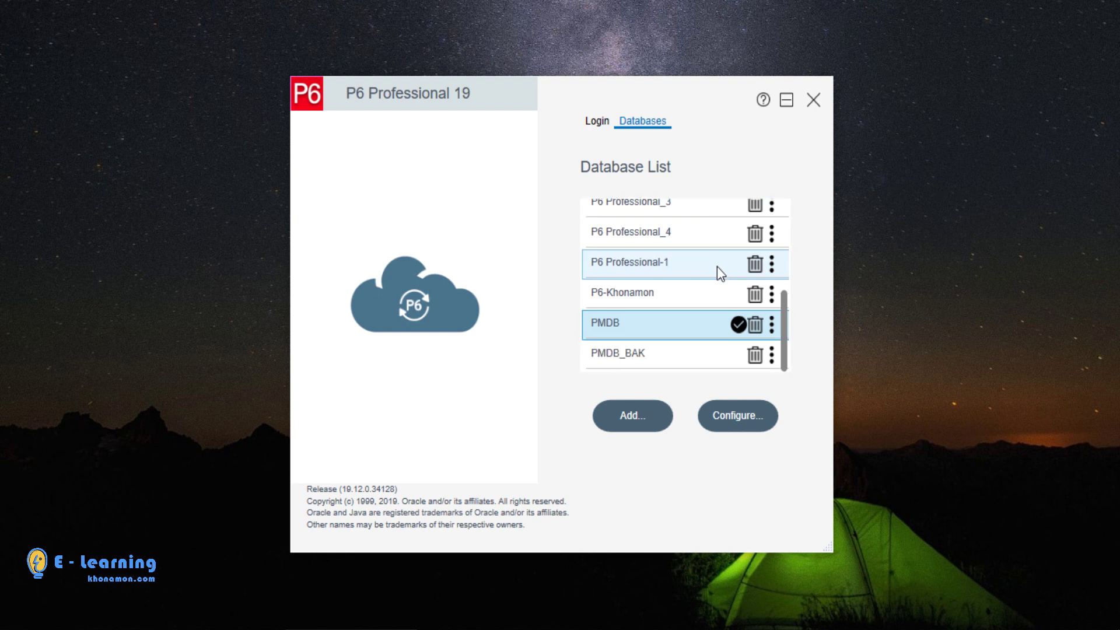
{"action": "scroll", "coordinate": [717, 268], "scroll_direction": "up", "scroll_amount": 6}
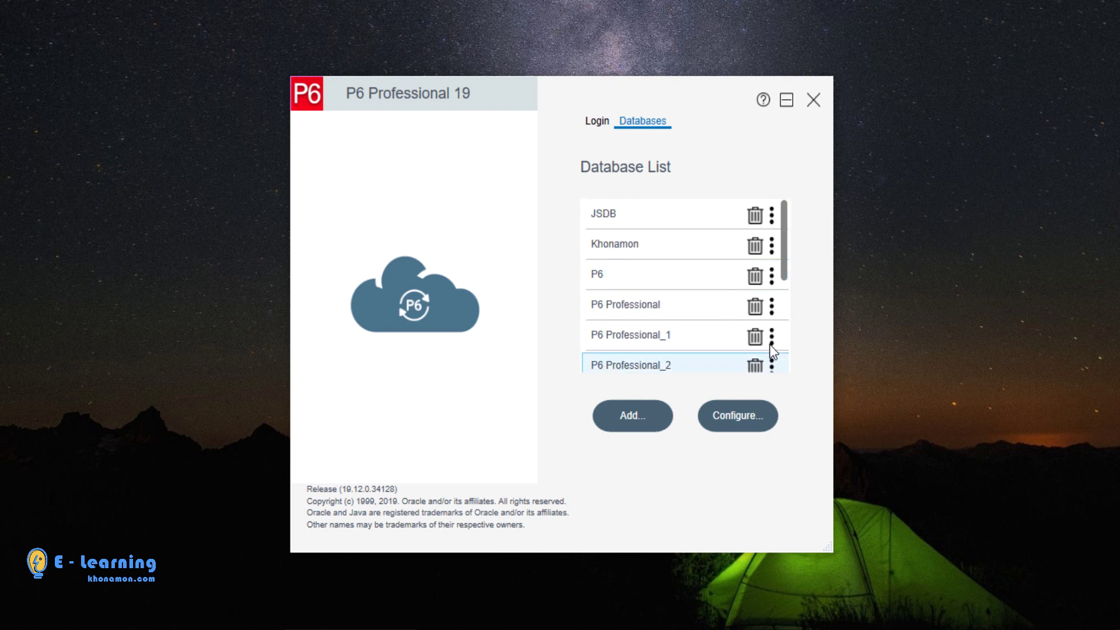
{"action": "scroll", "coordinate": [761, 337], "scroll_direction": "down", "scroll_amount": 5}
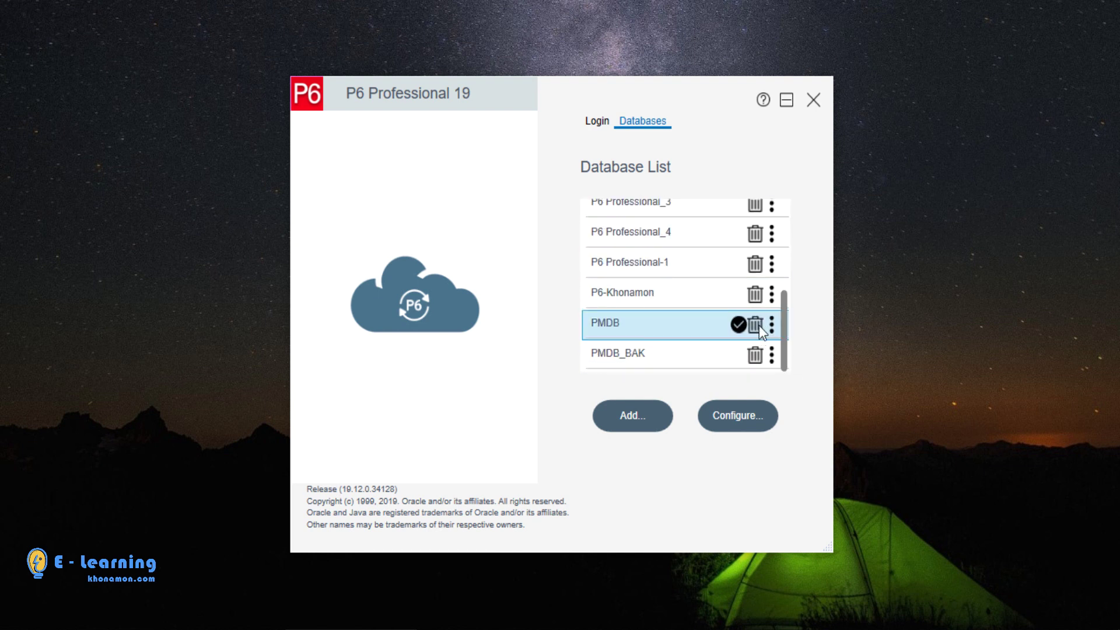
Keep PMDB instead of deleting it and view its SQLite file D:\database\PPMDBSQLite.db
{"action": "left_click", "coordinate": [758, 325]}
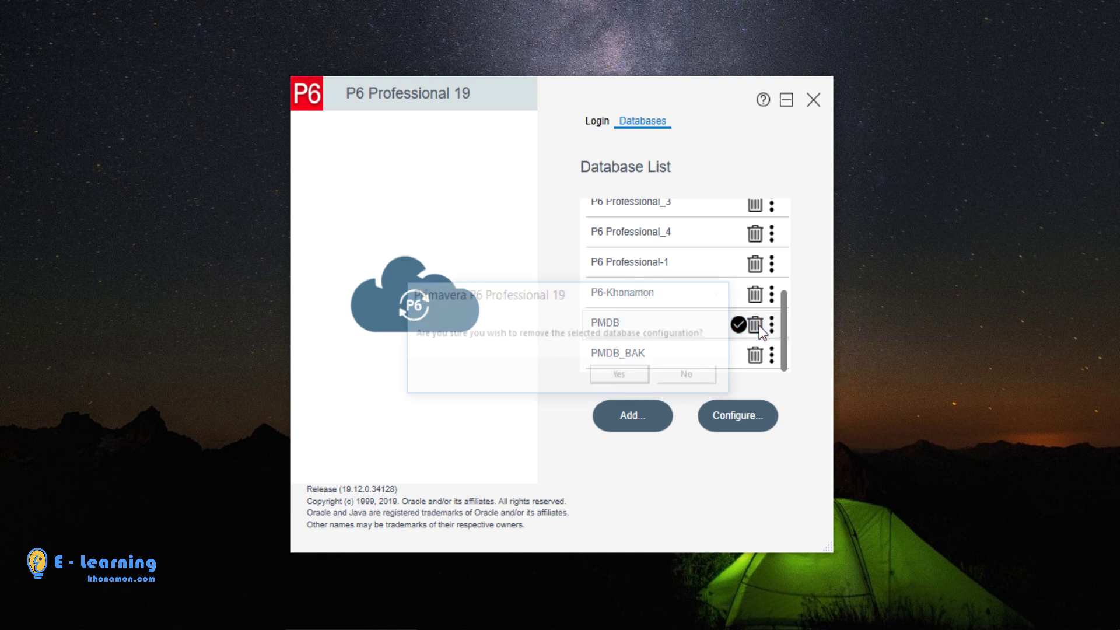
{"action": "left_click", "coordinate": [691, 376]}
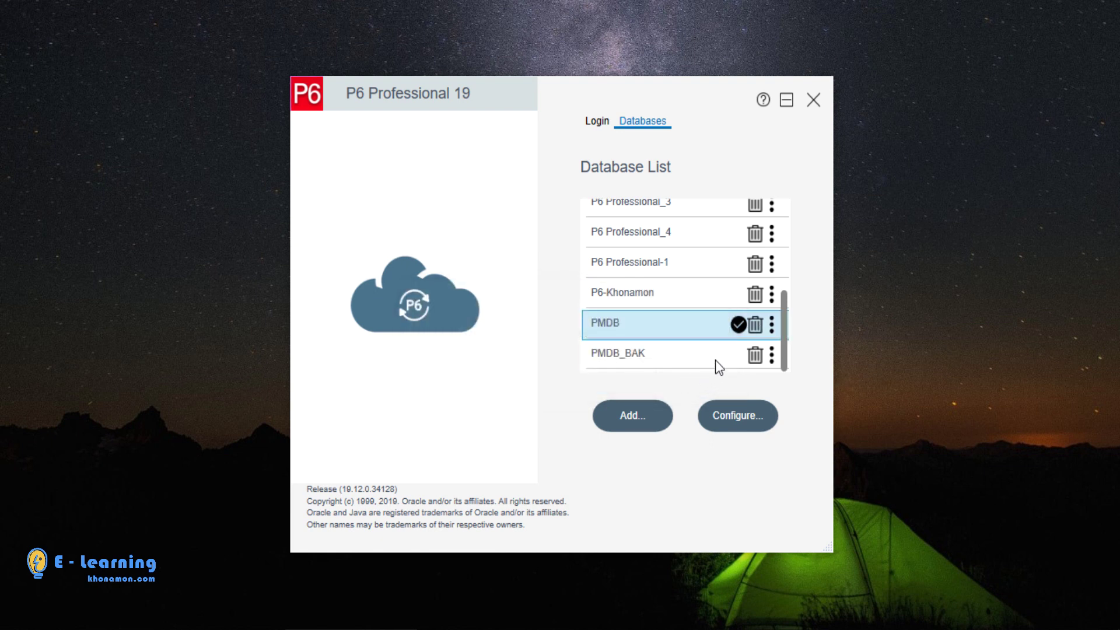
{"action": "left_click", "coordinate": [772, 325]}
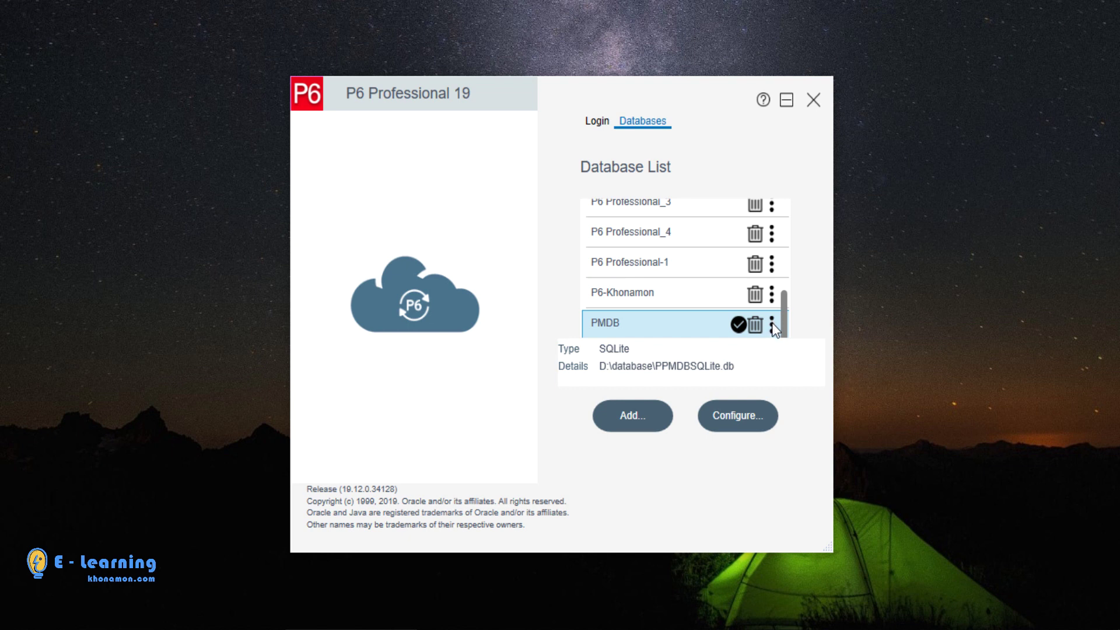
{"action": "left_click", "coordinate": [771, 323]}
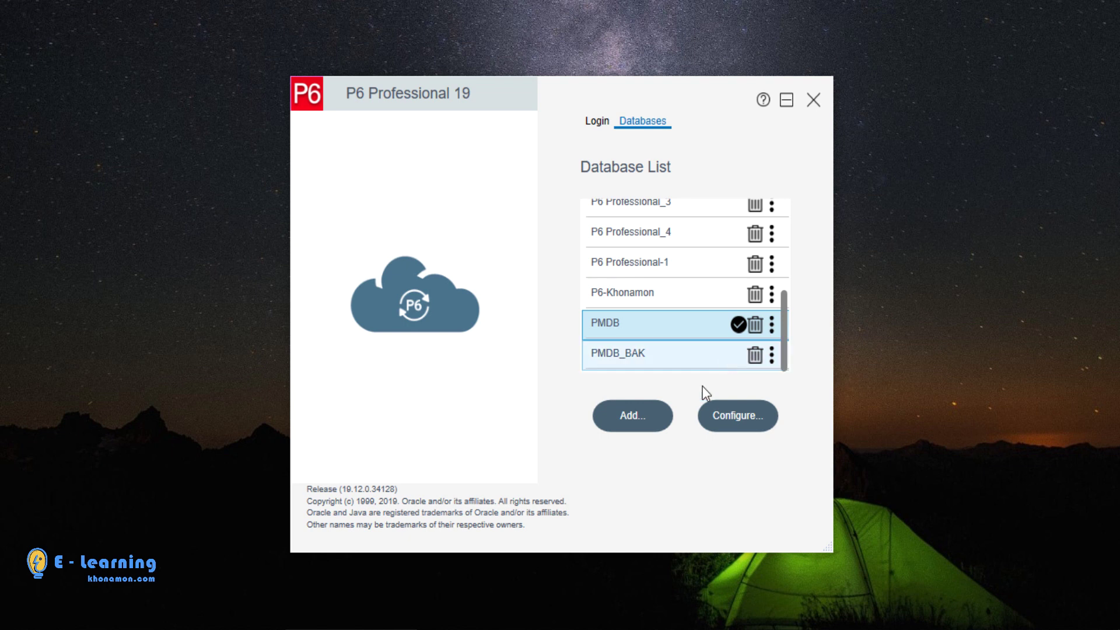
{"action": "left_click", "coordinate": [642, 416]}
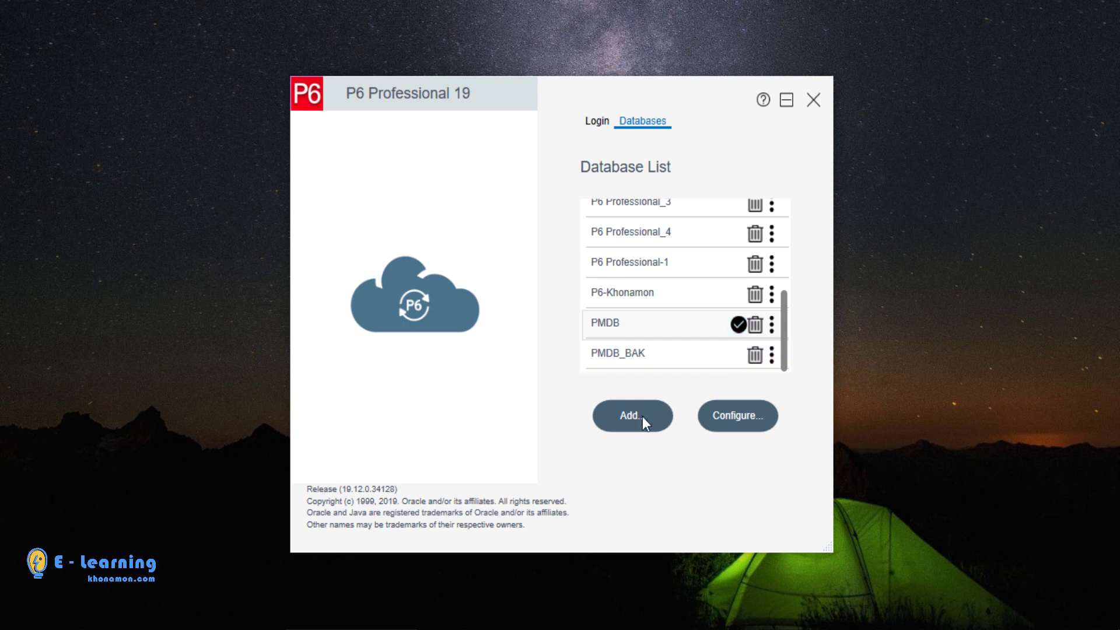
{"action": "left_click", "coordinate": [643, 418]}
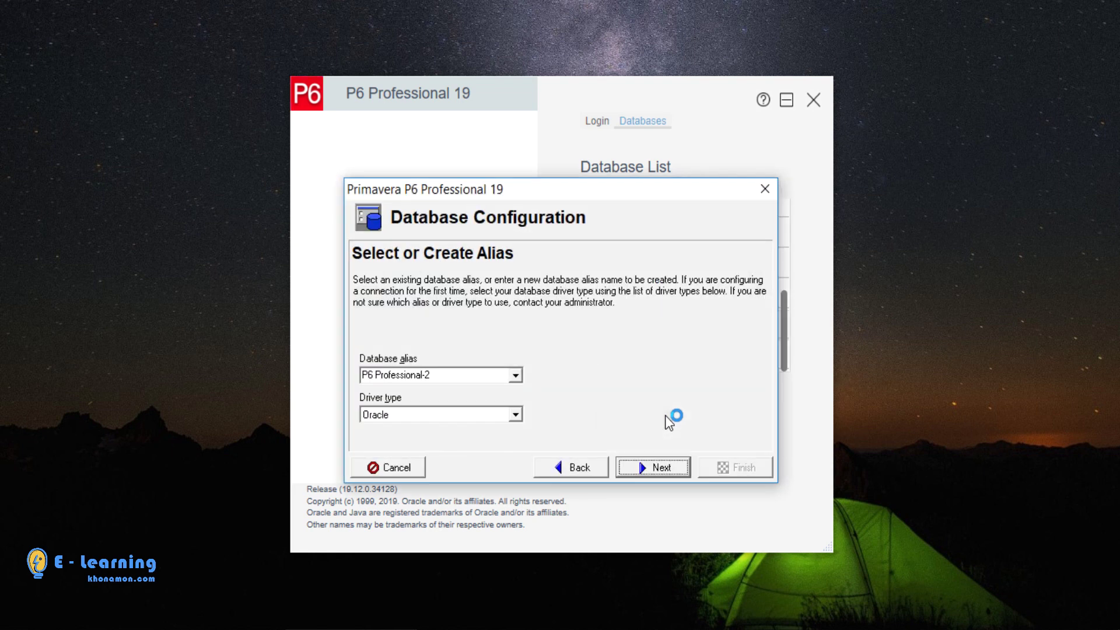
{"action": "left_click", "coordinate": [420, 462]}
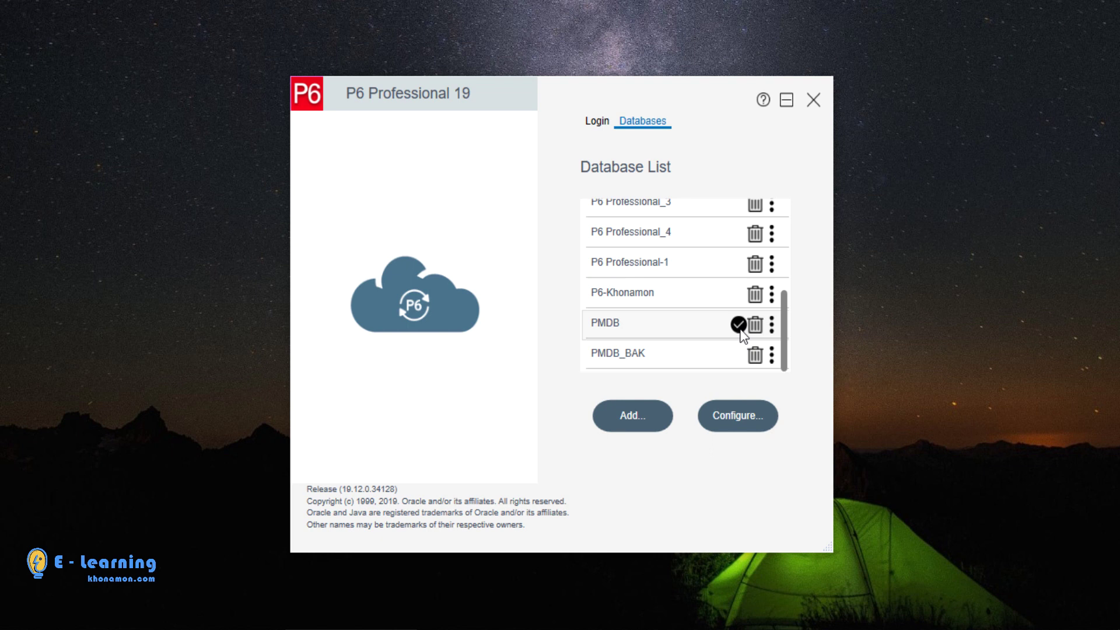
Reconfigure the PMDB alias with the P6 Pro Standalone (SQLite) driver
{"action": "left_click", "coordinate": [750, 417]}
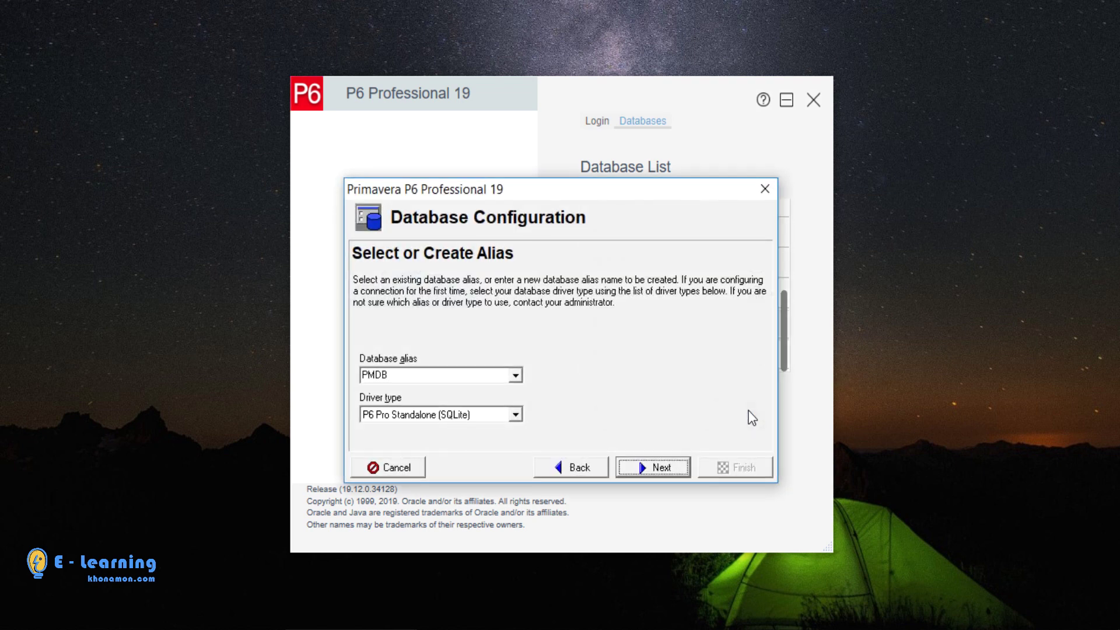
{"action": "left_click", "coordinate": [516, 377]}
{"action": "left_click", "coordinate": [517, 379]}
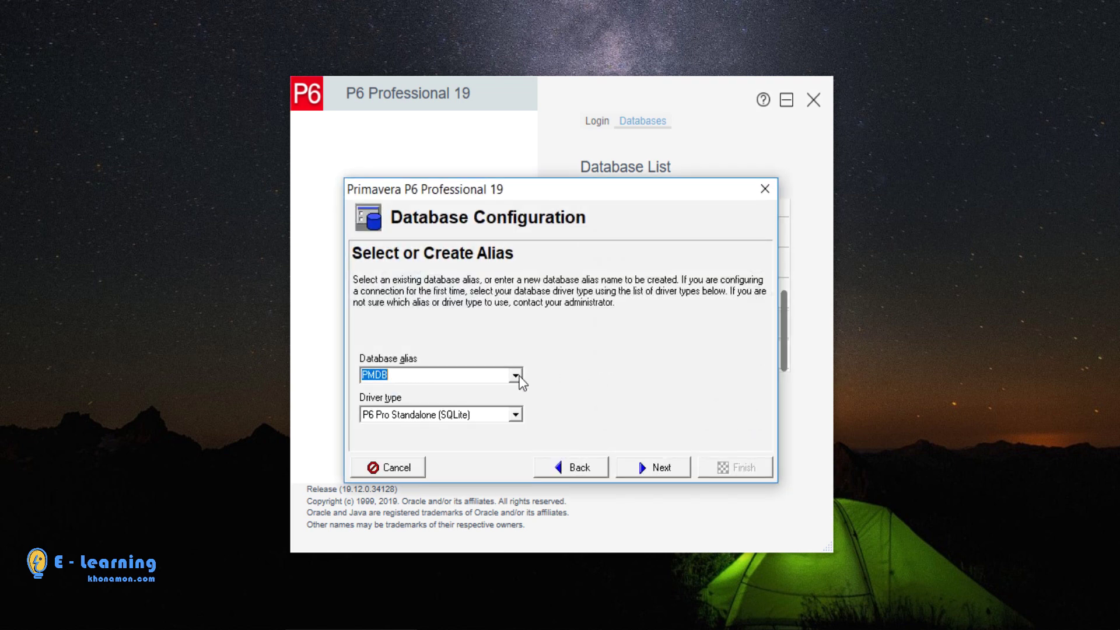
{"action": "left_click", "coordinate": [515, 415]}
{"action": "left_click", "coordinate": [516, 415]}
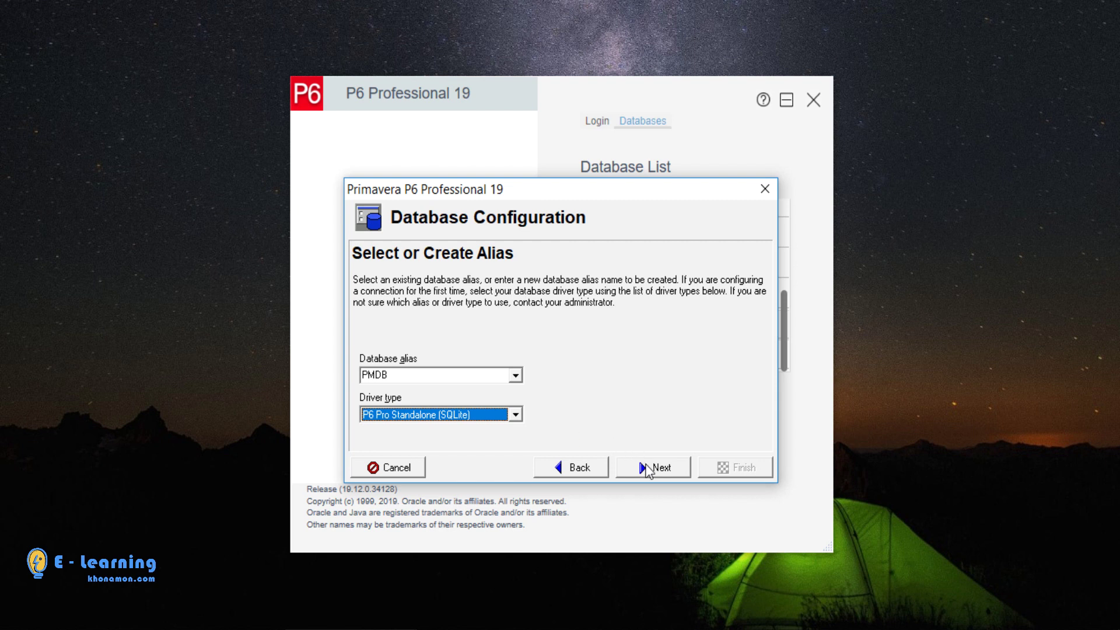
Check the D:\database\PPMDBSQLite.db file path, test the connection, and close the wizard
{"action": "left_click", "coordinate": [652, 468]}
{"action": "left_click", "coordinate": [648, 469]}
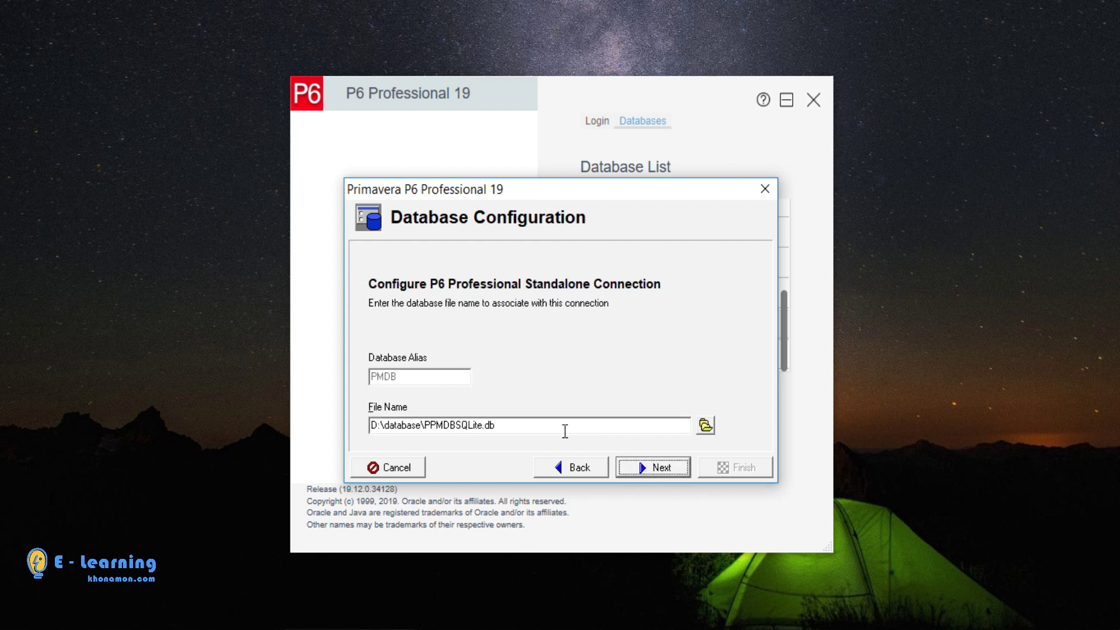
{"action": "left_click_drag", "start_coordinate": [560, 426], "coordinate": [347, 426]}
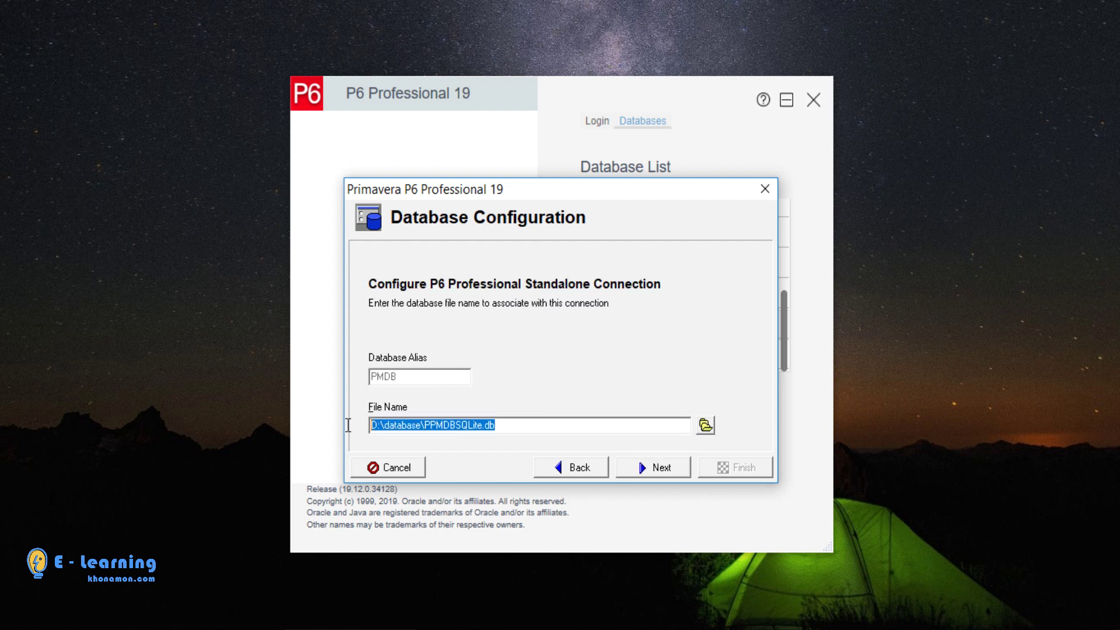
{"action": "left_click", "coordinate": [668, 468]}
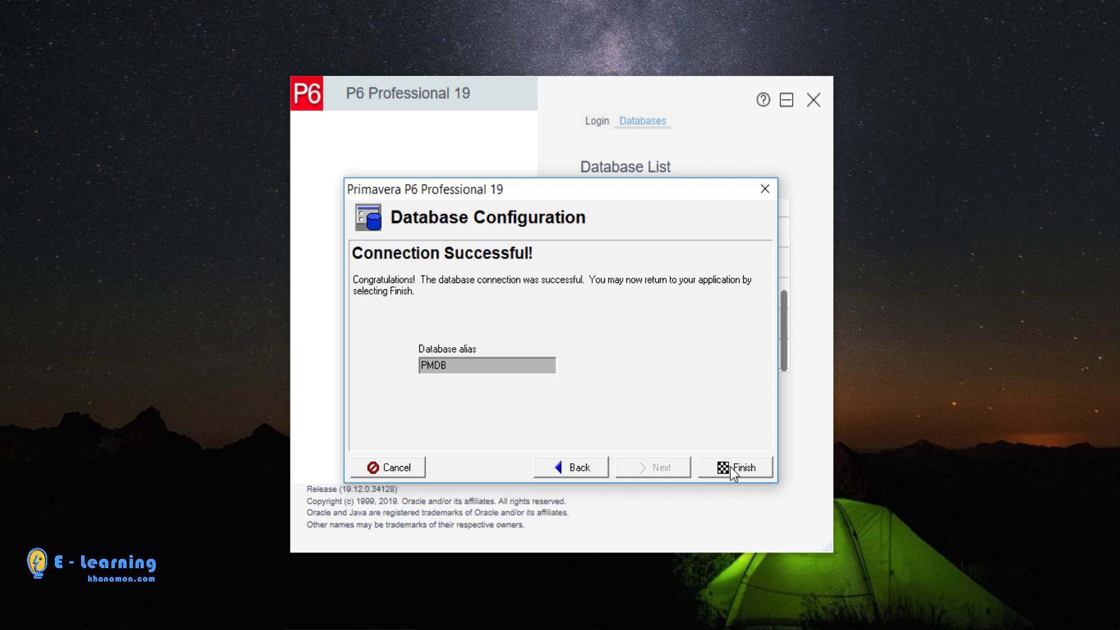
{"action": "left_click", "coordinate": [383, 467]}
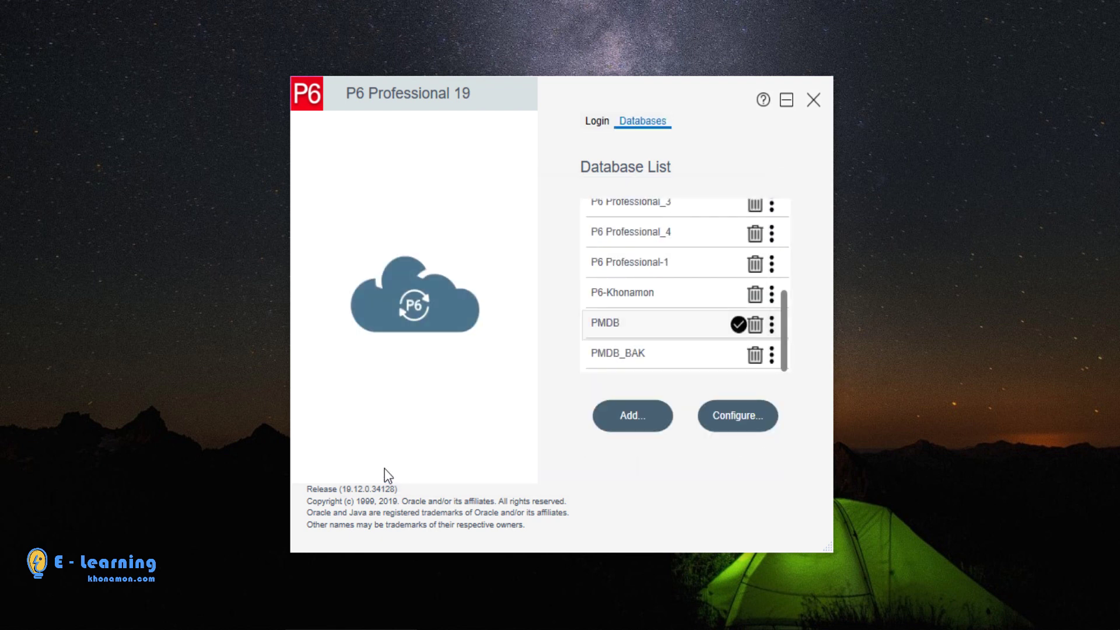
Log in to the PMDB database as admin with the account password
{"action": "left_click", "coordinate": [596, 121]}
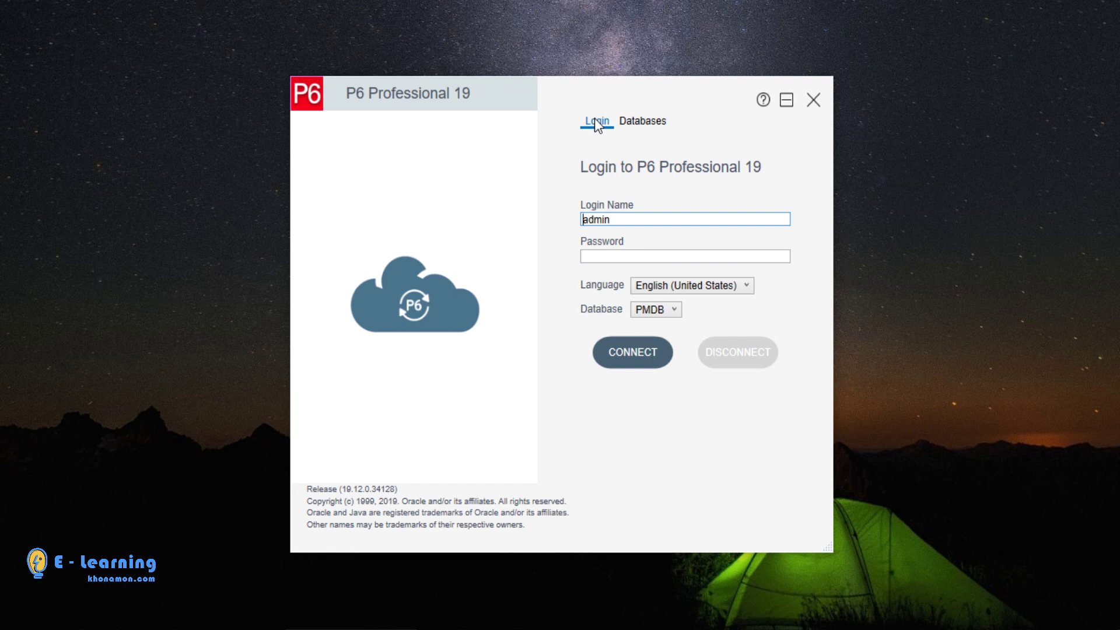
{"action": "left_click", "coordinate": [656, 315]}
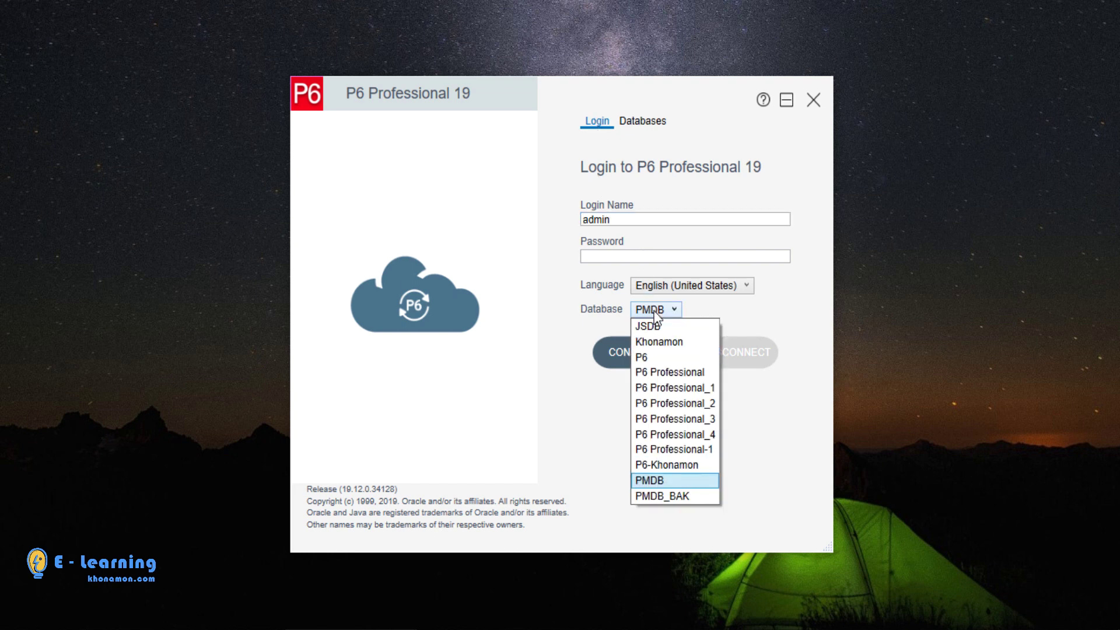
{"action": "left_click", "coordinate": [653, 479]}
{"action": "left_click", "coordinate": [630, 222]}
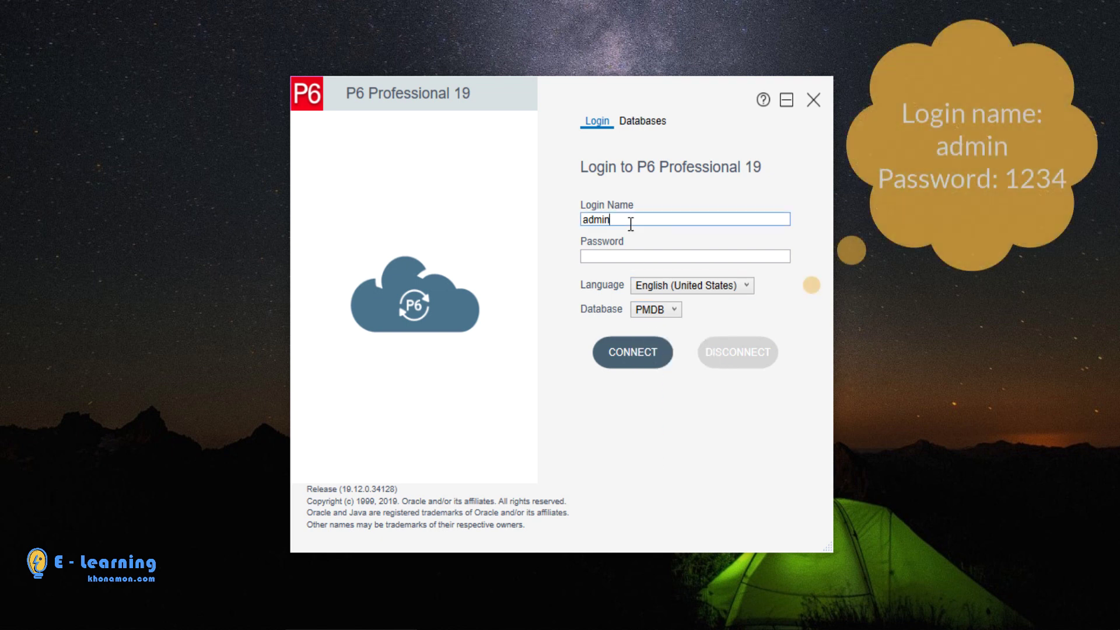
{"action": "left_click", "coordinate": [628, 255]}
{"action": "type", "text": "admi"}
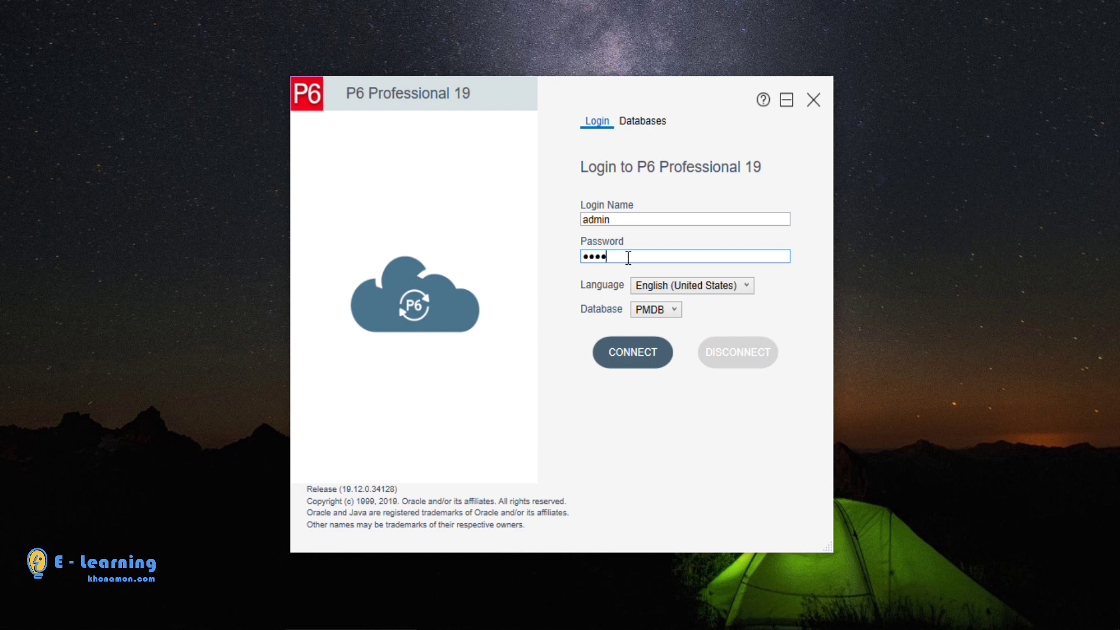
{"action": "left_click", "coordinate": [635, 355]}
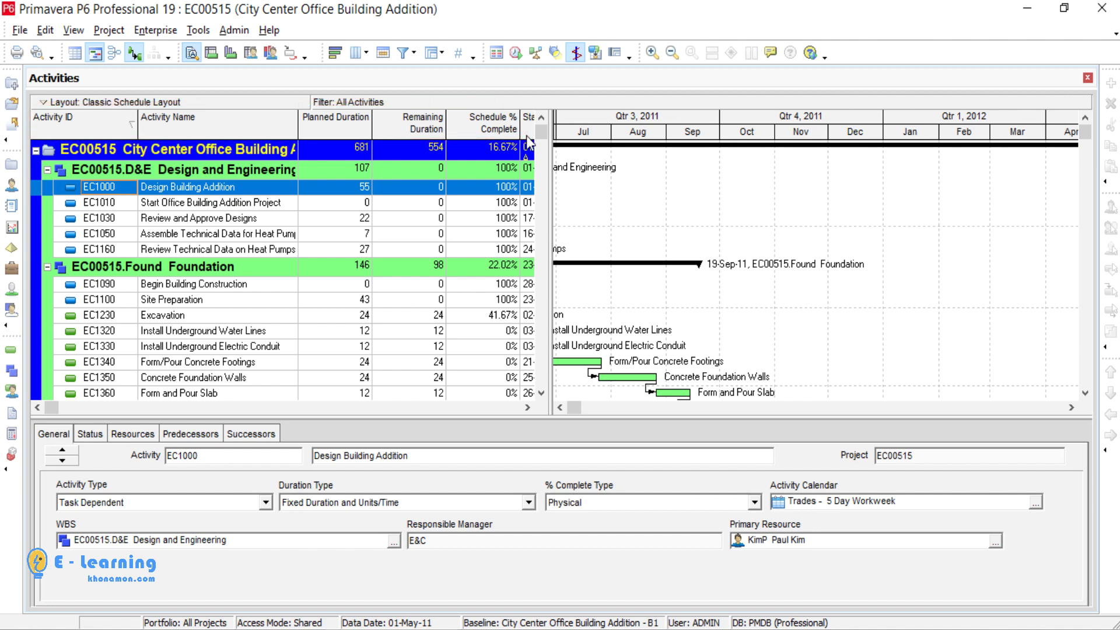
Open the Projects window, expand the Energy group's NRG projects, and compress the Gantt timescale
{"action": "left_click", "coordinate": [12, 165]}
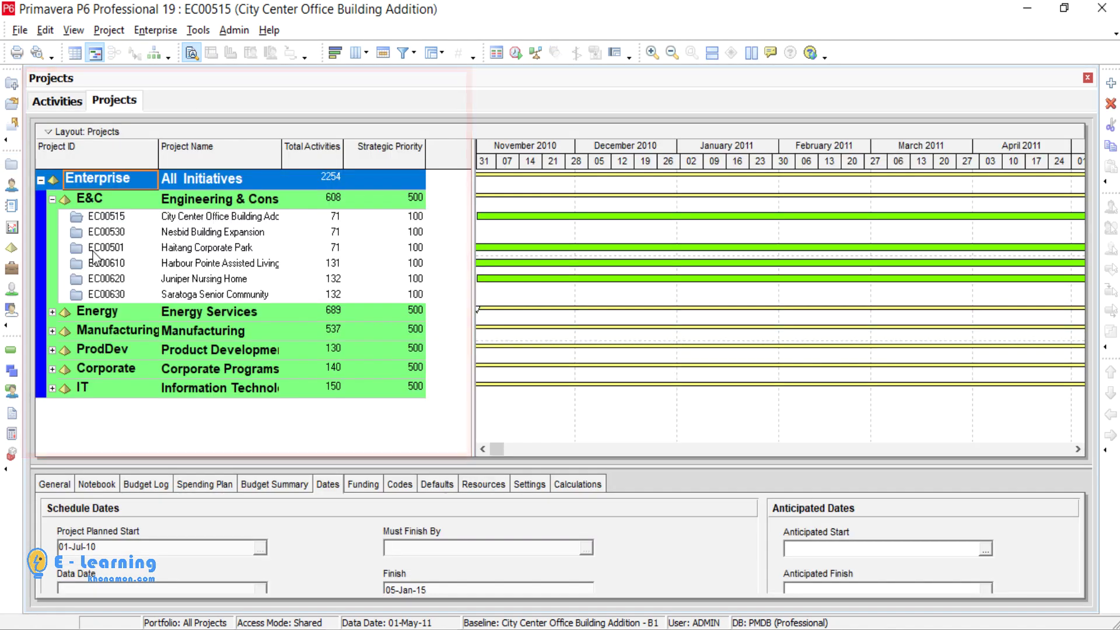
{"action": "left_click", "coordinate": [52, 311]}
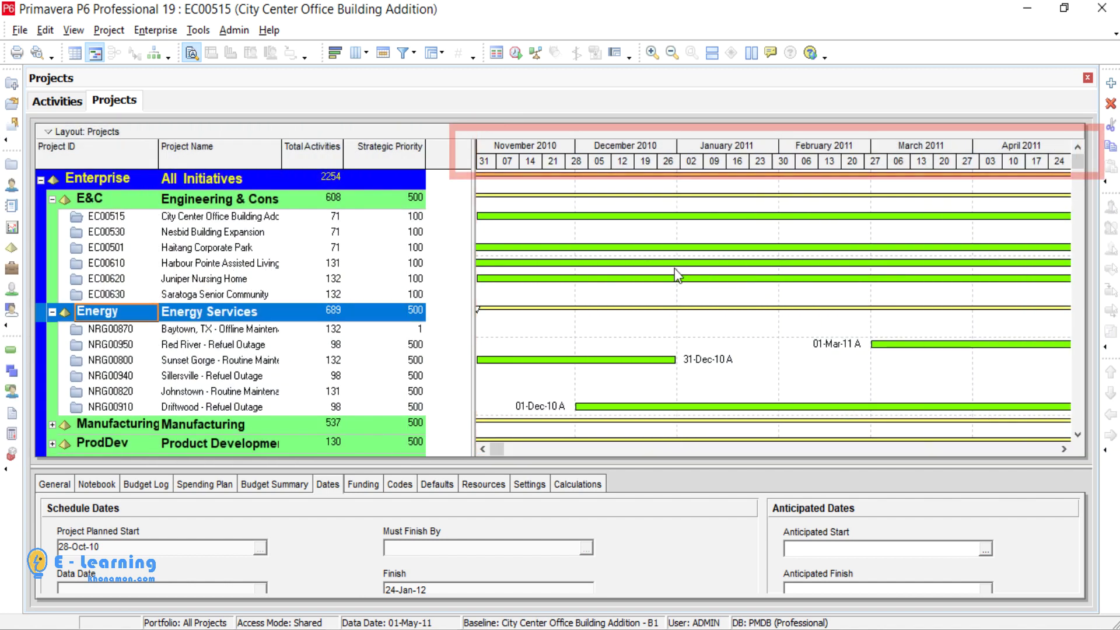
{"action": "left_click_drag", "start_coordinate": [659, 163], "coordinate": [592, 169]}
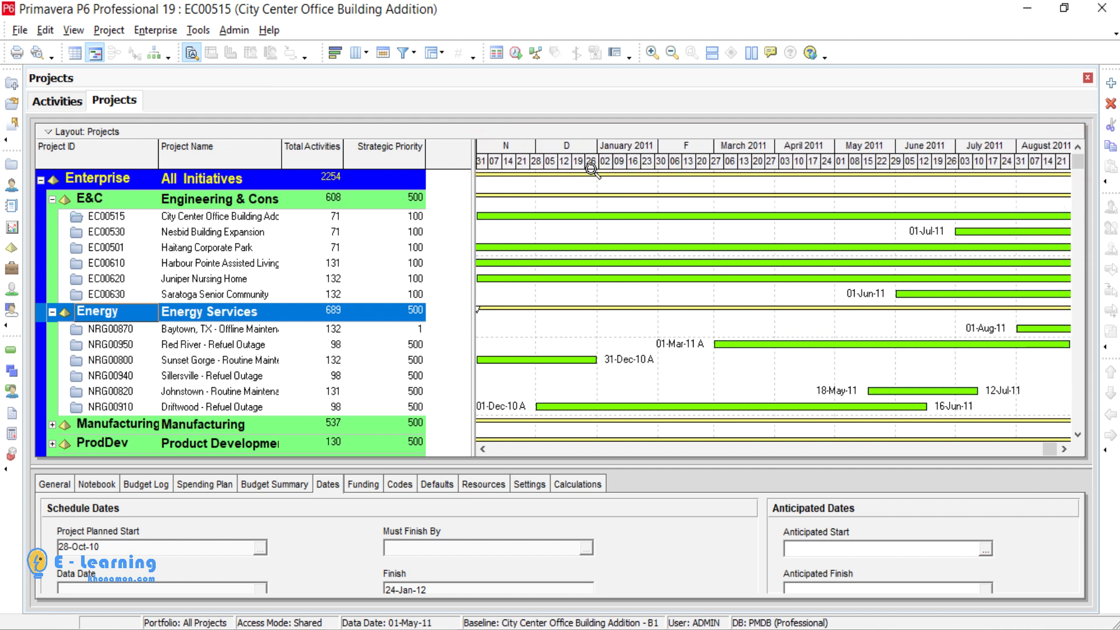
Enlarge the Detail Window below the project table and go back to EC00515's Activities
{"action": "right_click", "coordinate": [583, 157]}
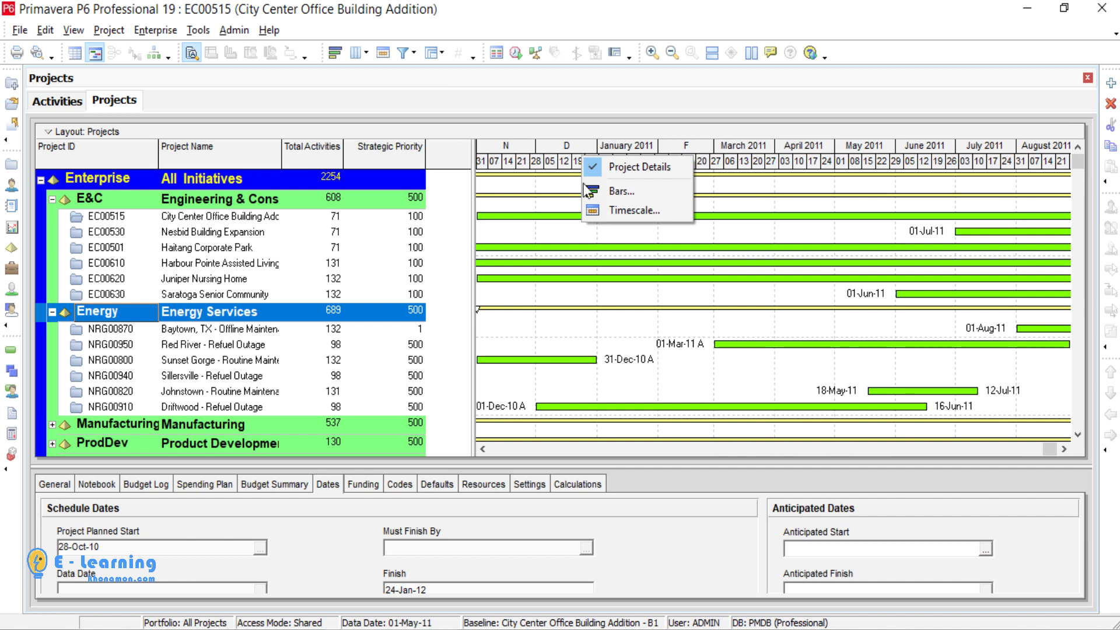
{"action": "key", "text": "Escape"}
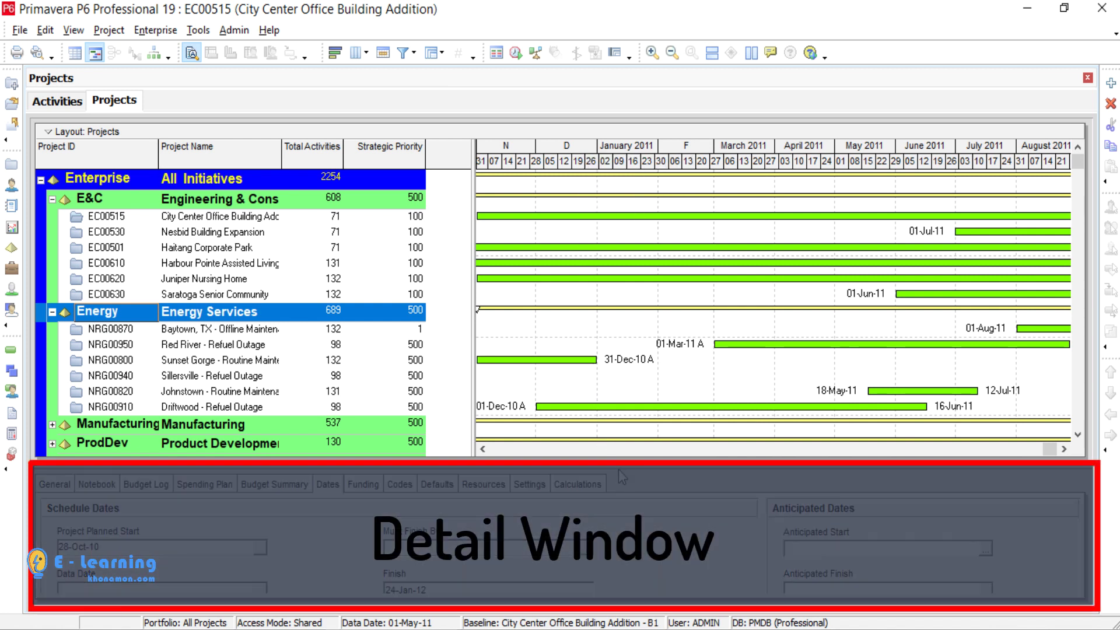
{"action": "left_click_drag", "start_coordinate": [623, 466], "coordinate": [622, 401]}
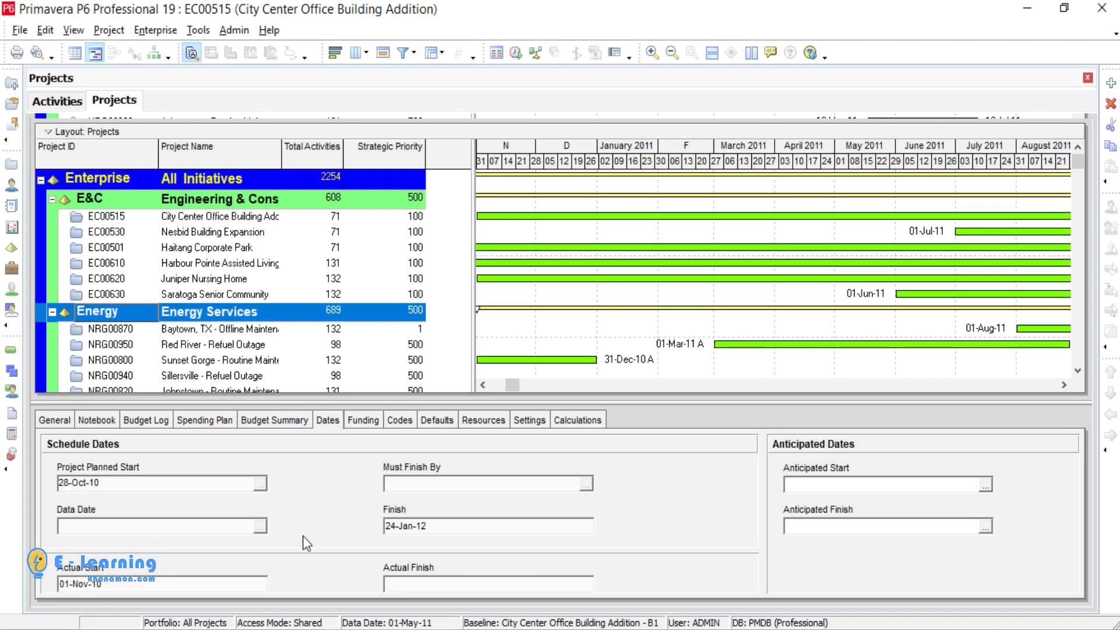
{"action": "left_click", "coordinate": [49, 102]}
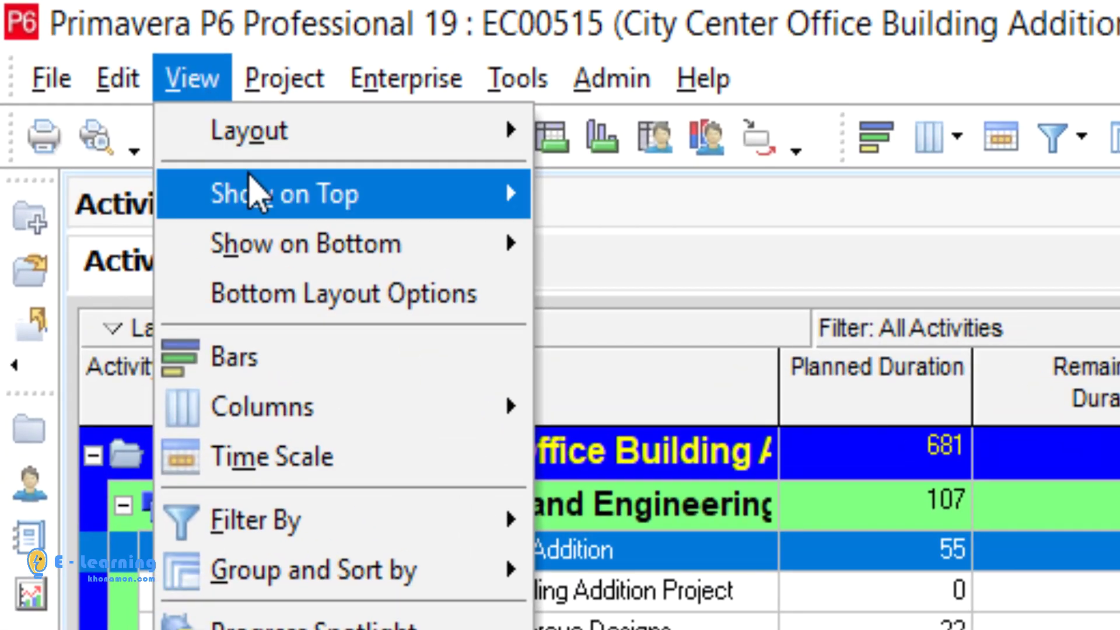
Close the view options unchanged and move a toolbar group onto a single row
{"action": "mouse_move", "coordinate": [262, 228]}
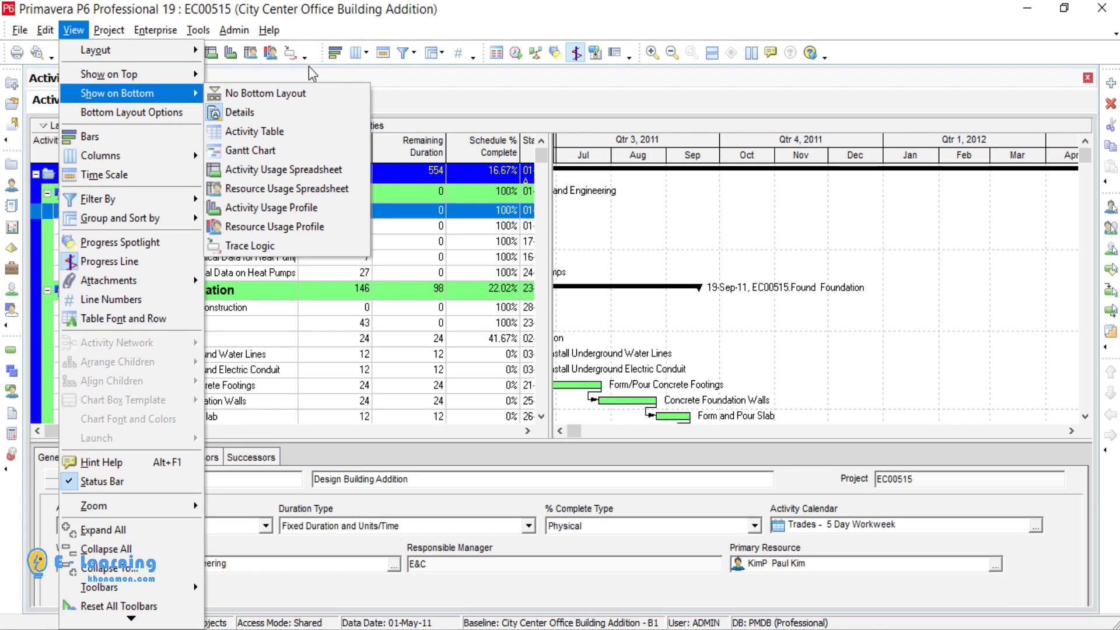
{"action": "left_click", "coordinate": [808, 171]}
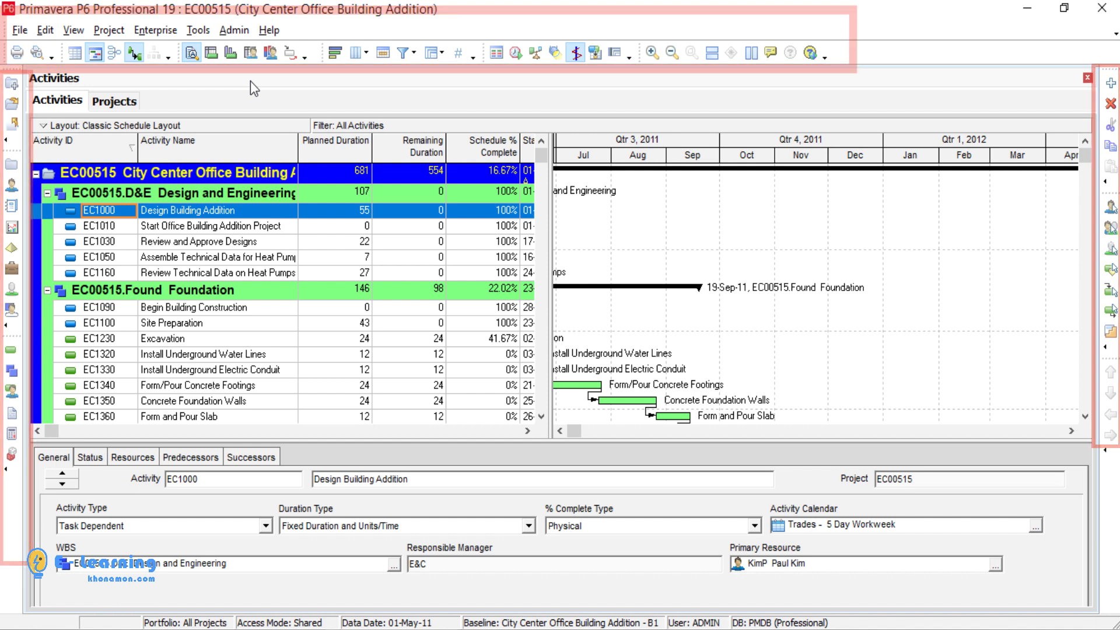
{"action": "left_click_drag", "start_coordinate": [320, 52], "coordinate": [697, 52]}
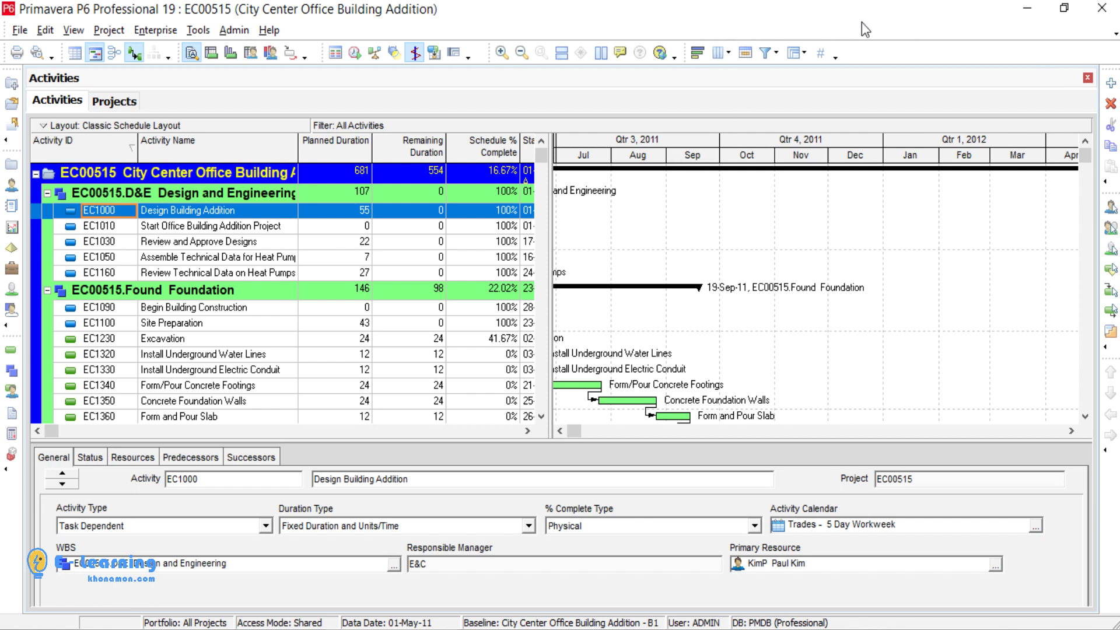
Show the Action toolbar, then hide it again
{"action": "right_click", "coordinate": [873, 56]}
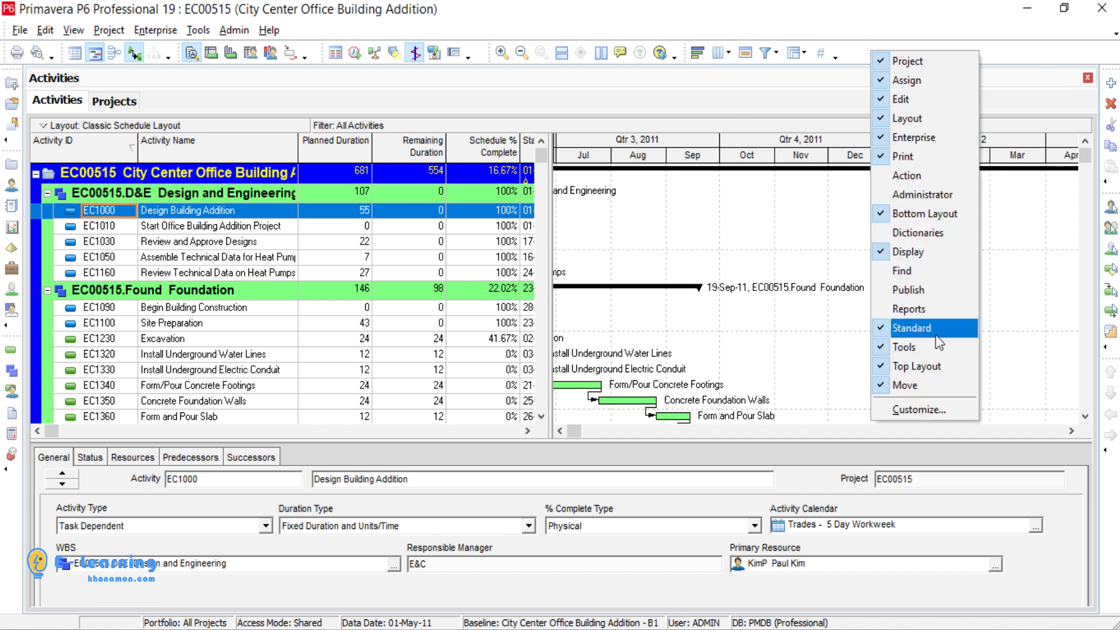
{"action": "left_click", "coordinate": [902, 177]}
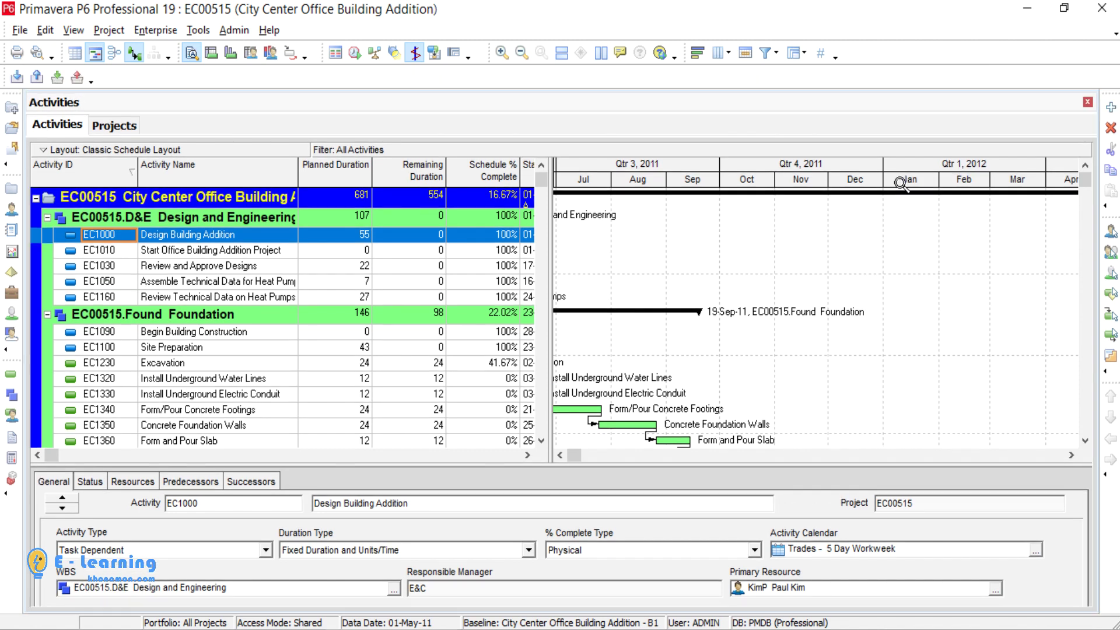
{"action": "right_click", "coordinate": [893, 57]}
{"action": "left_click", "coordinate": [902, 180]}
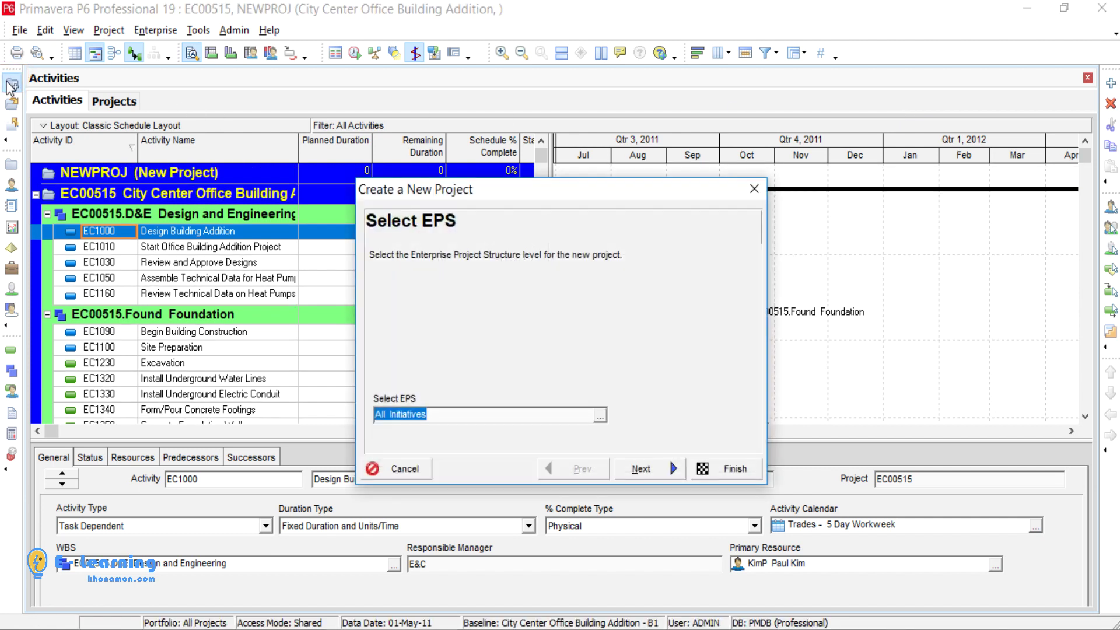
Create NEWPROJ under All Initiatives and select it in the Projects window
{"action": "left_click", "coordinate": [728, 469]}
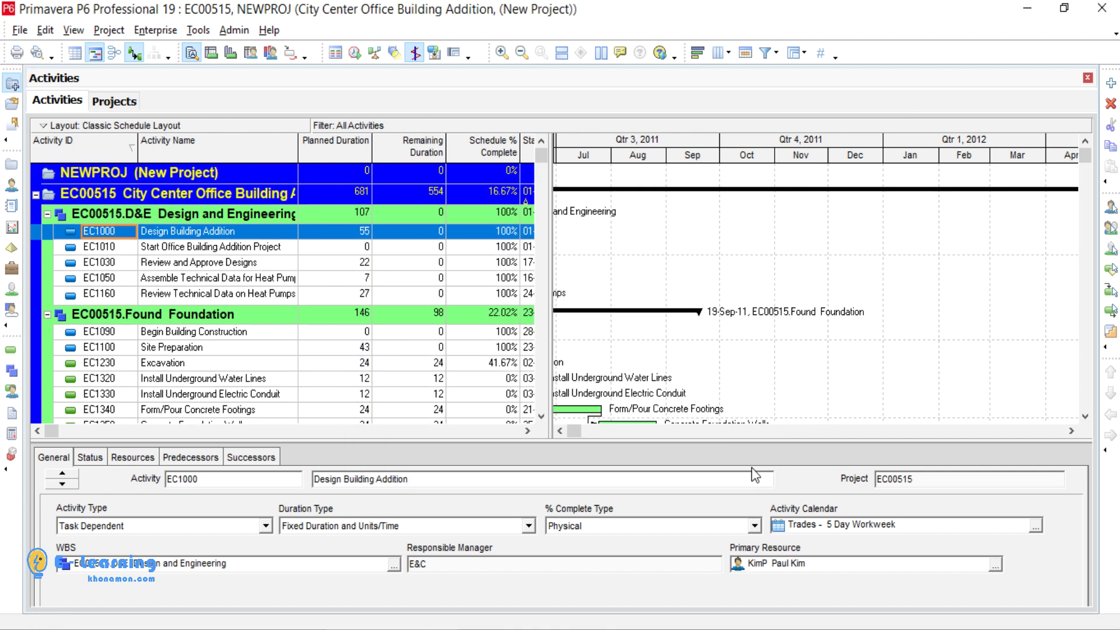
{"action": "left_click", "coordinate": [11, 168]}
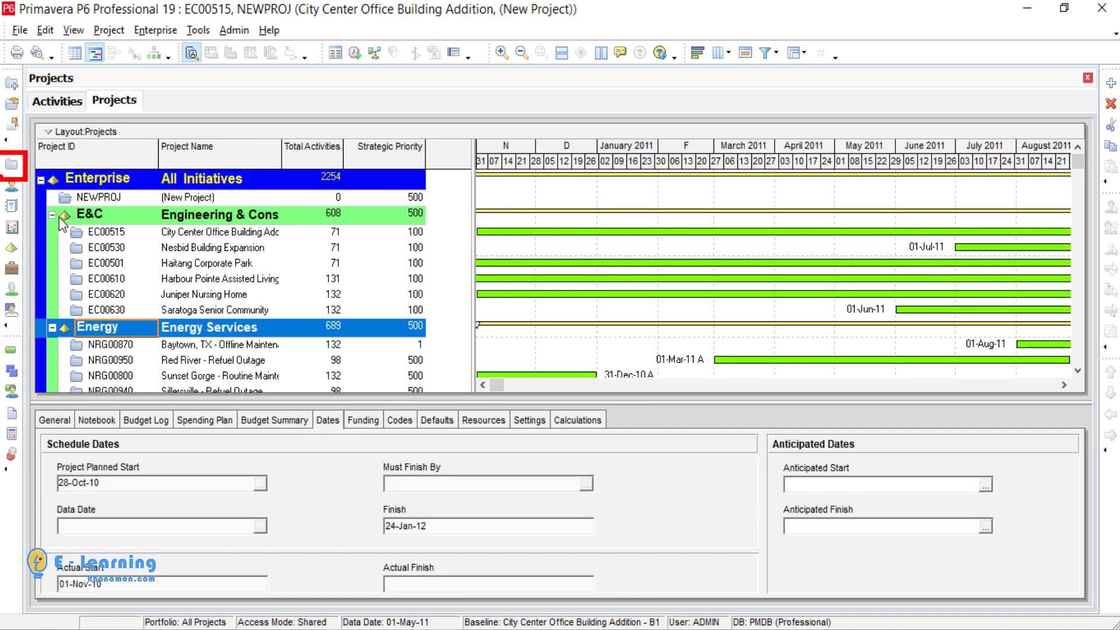
{"action": "left_click", "coordinate": [52, 214]}
{"action": "left_click", "coordinate": [52, 234]}
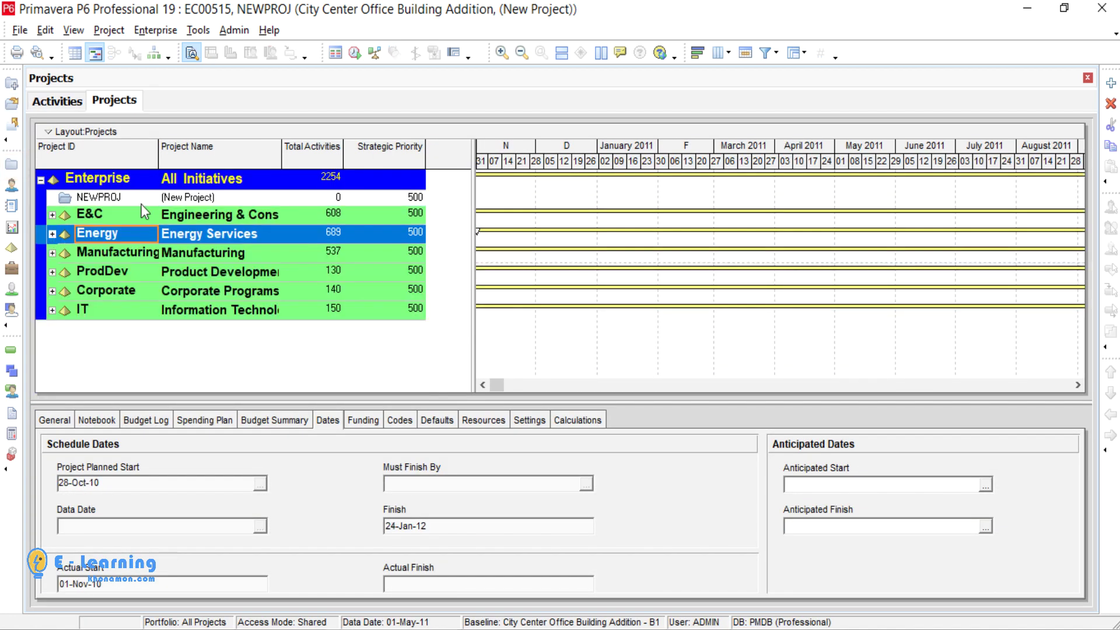
{"action": "left_click", "coordinate": [53, 215]}
{"action": "left_click", "coordinate": [93, 197]}
Delete NEWPROJ with confirmation and open the Resources window
{"action": "key", "text": "Delete"}
{"action": "key", "text": "Return"}
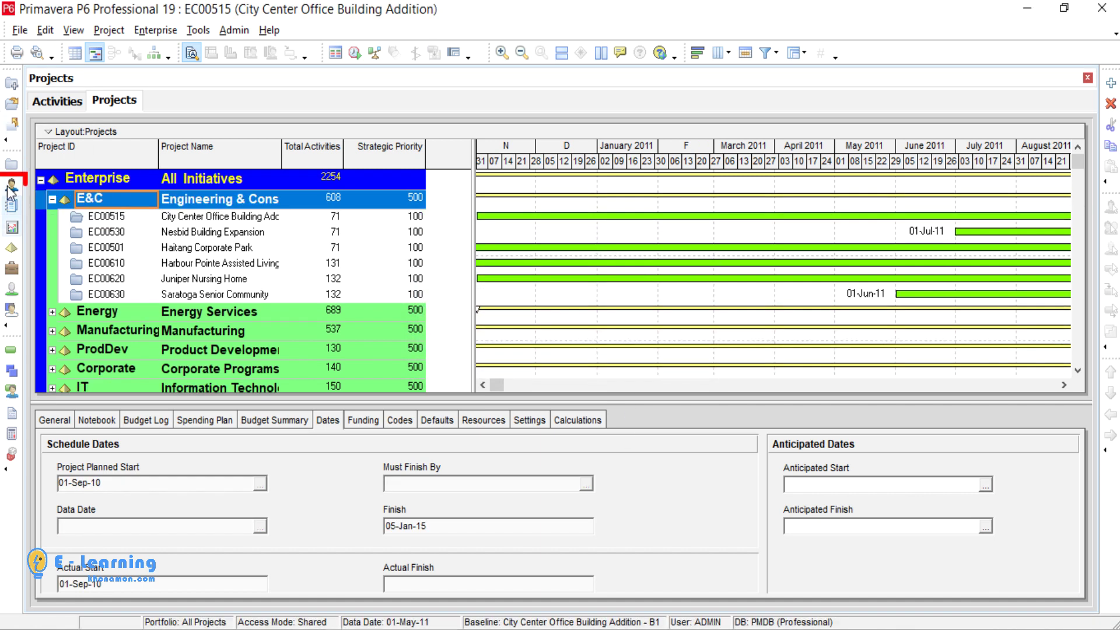
{"action": "left_click", "coordinate": [11, 188]}
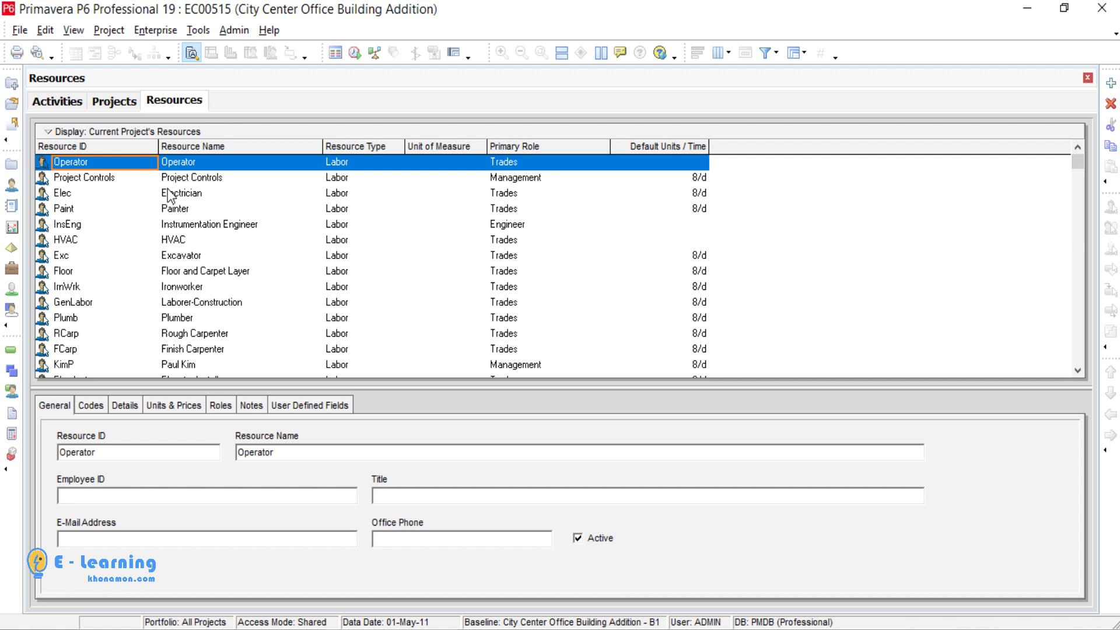
Open the Reports window, then the Tracking window with EC00515's cost profile
{"action": "left_click", "coordinate": [12, 207]}
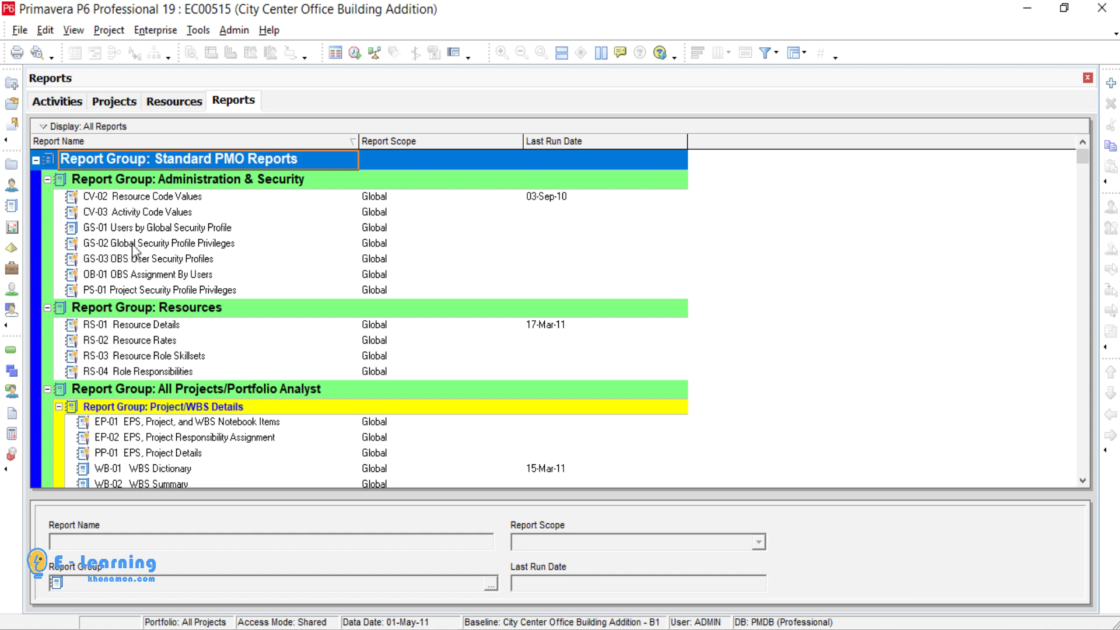
{"action": "left_click", "coordinate": [14, 230]}
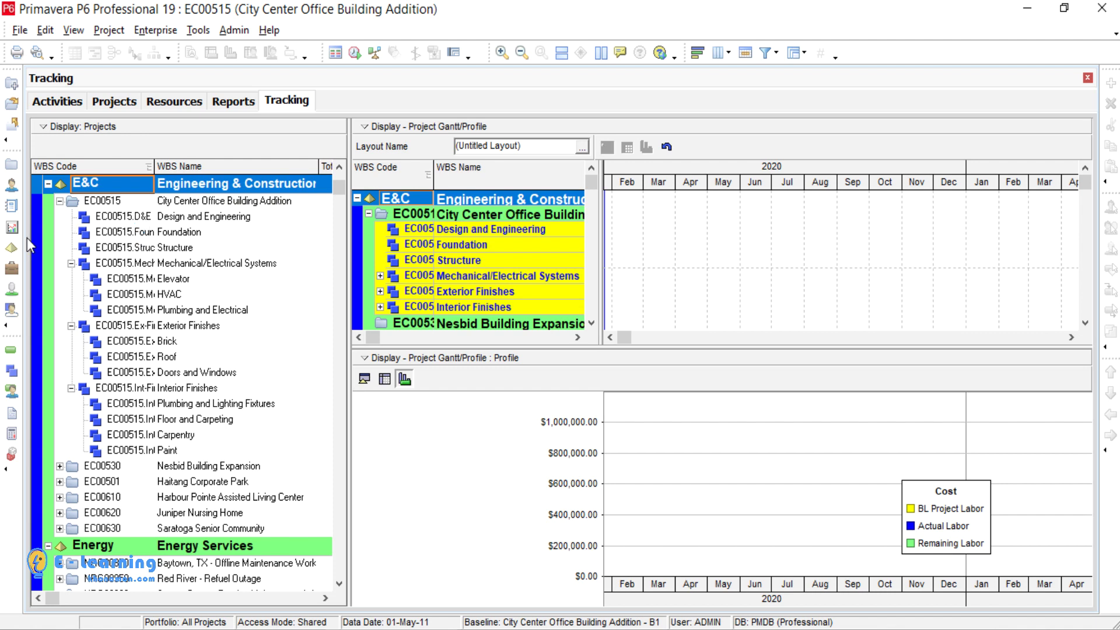
{"action": "left_click", "coordinate": [12, 249]}
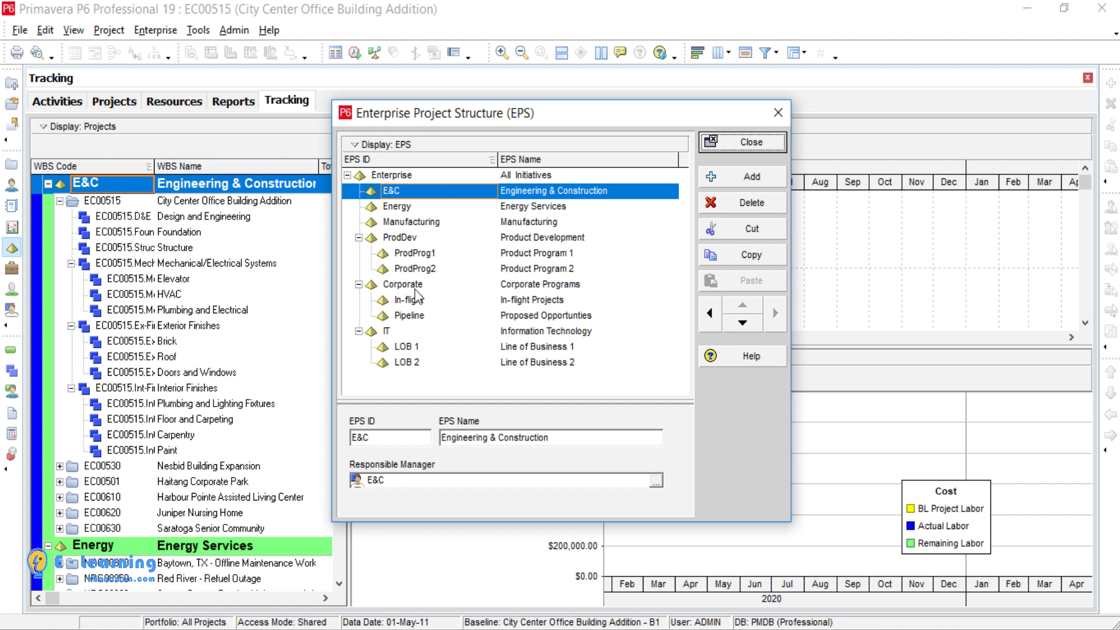
{"action": "left_click", "coordinate": [751, 141]}
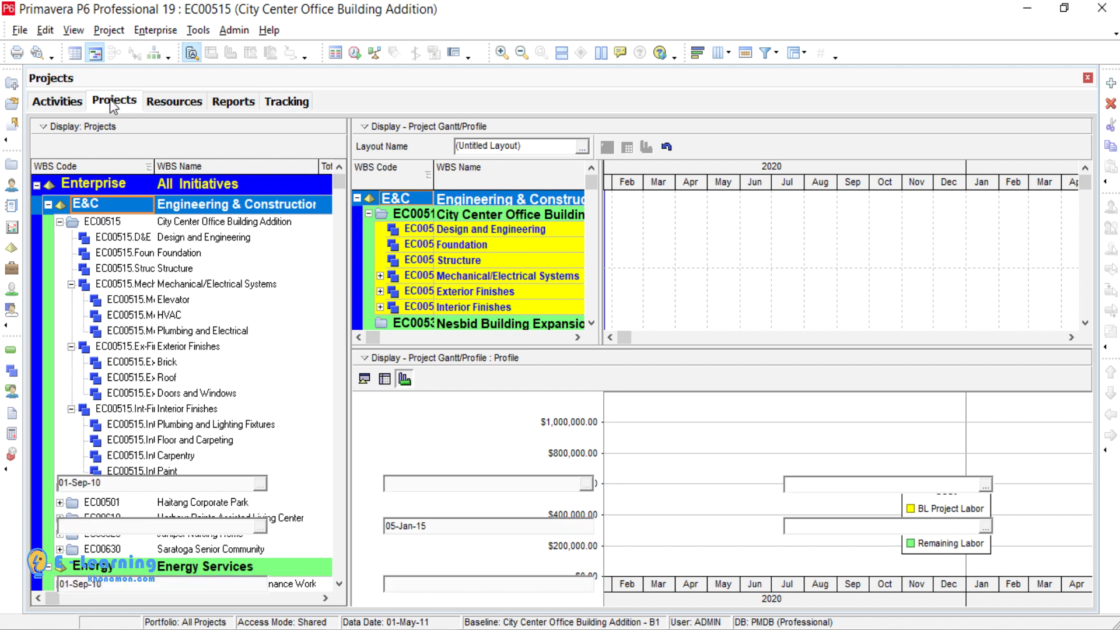
Reopen project EC00515 from the Projects list and show its WBS elements
{"action": "left_click", "coordinate": [112, 102]}
{"action": "right_click", "coordinate": [119, 217]}
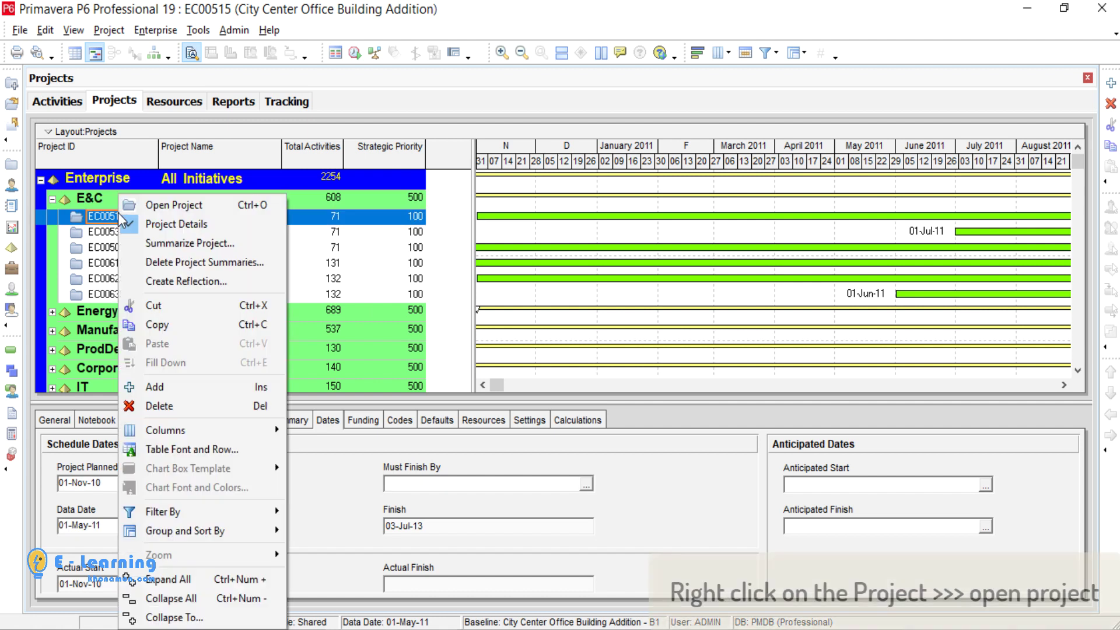
{"action": "left_click", "coordinate": [155, 205]}
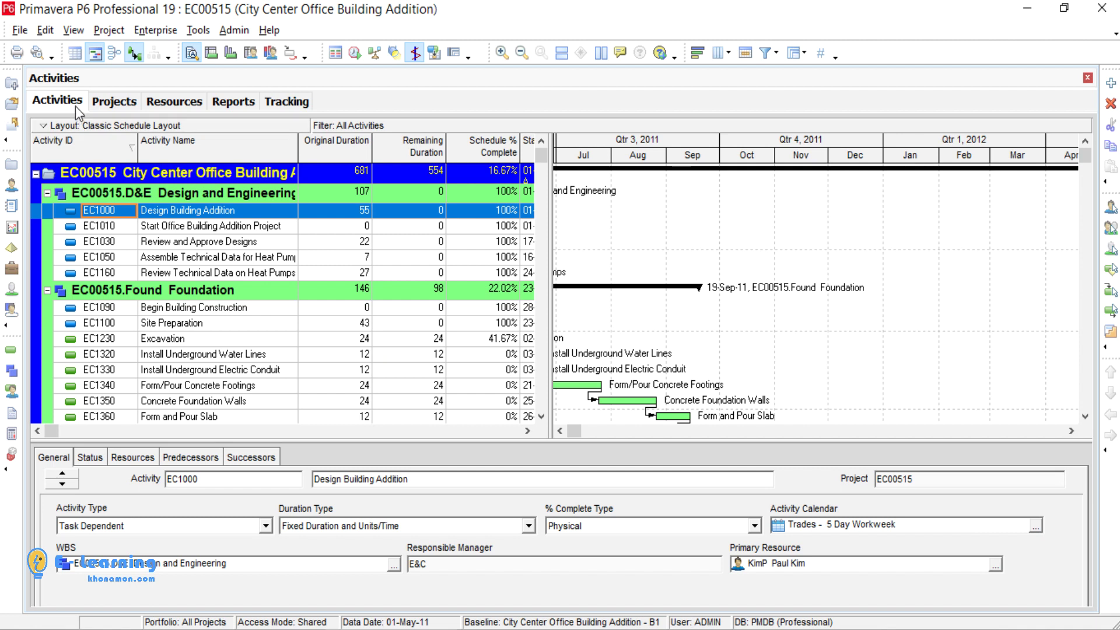
{"action": "left_click", "coordinate": [12, 369]}
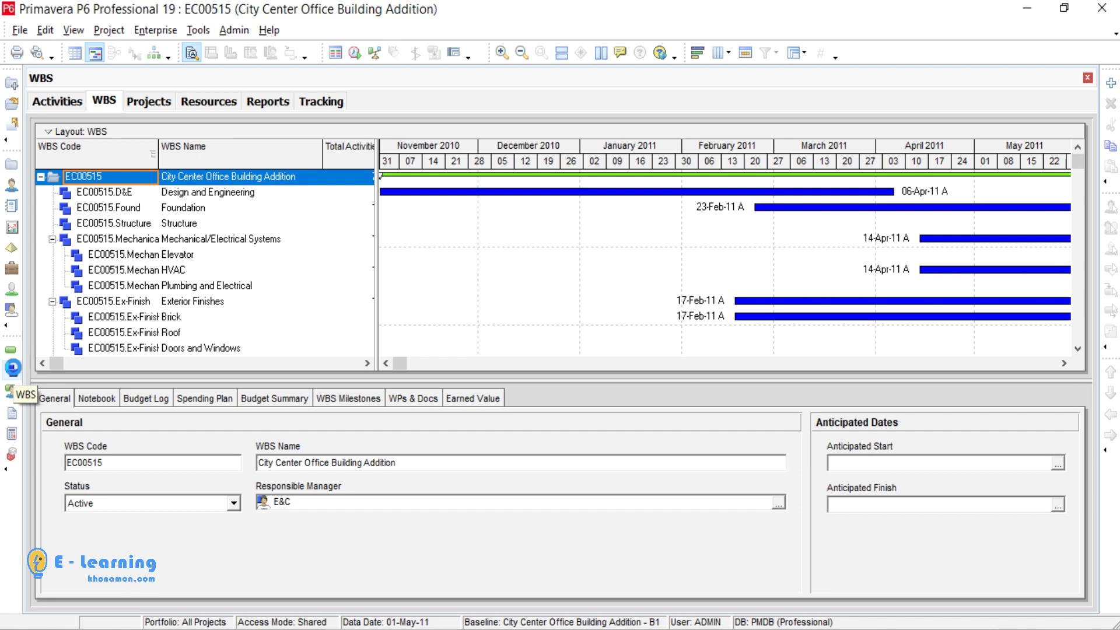
Select the EC00515.D&E WBS element, then switch back to the Activities window
{"action": "left_click", "coordinate": [225, 194]}
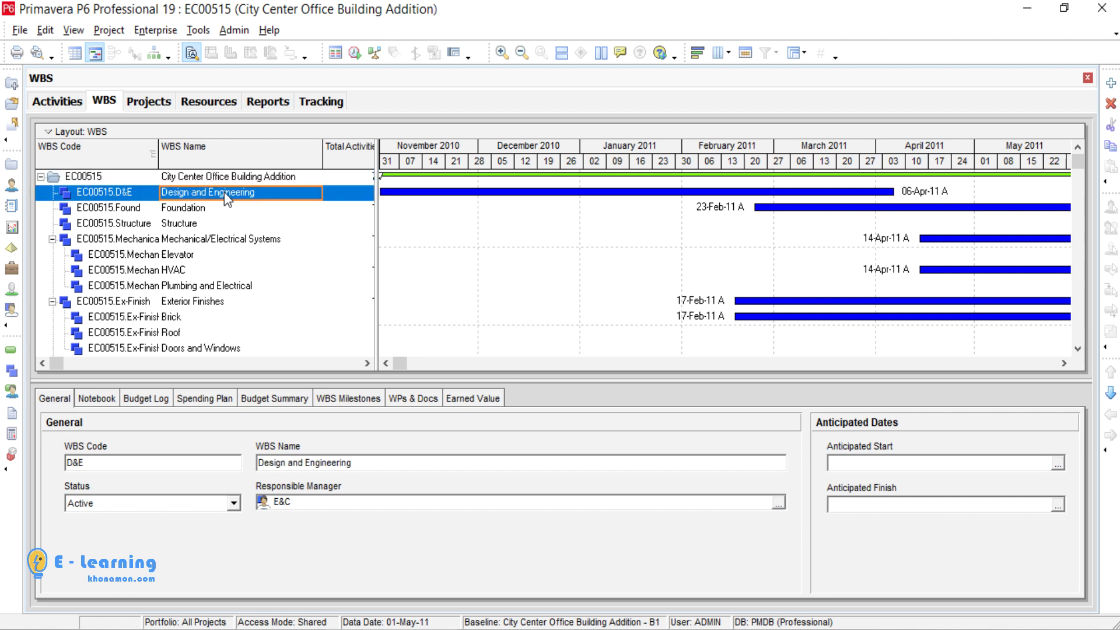
{"action": "key", "text": "Left"}
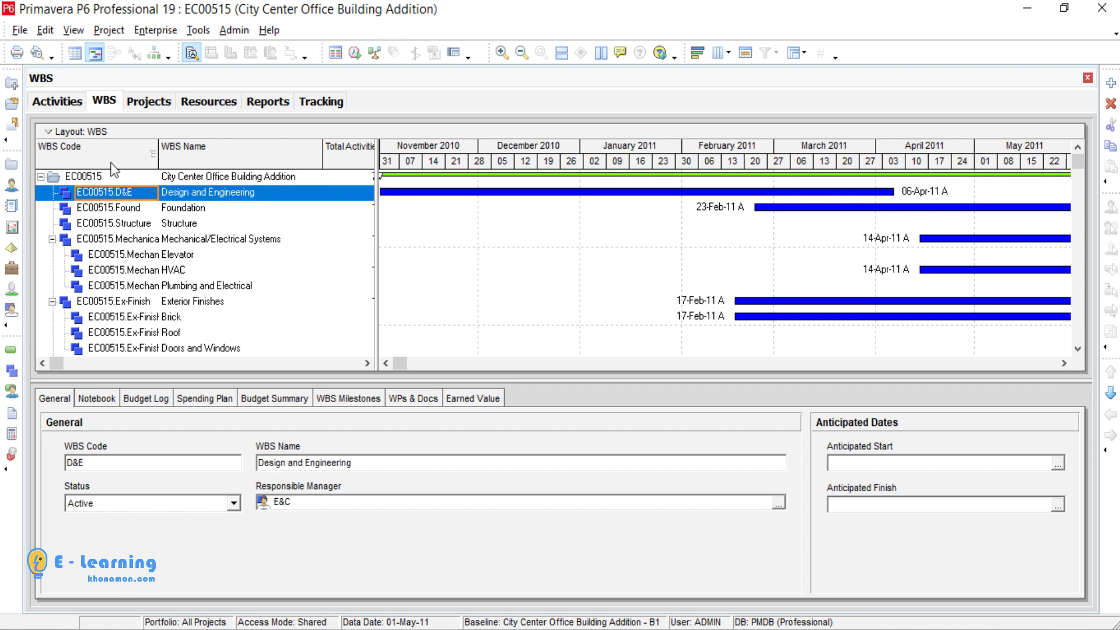
{"action": "left_click", "coordinate": [68, 103]}
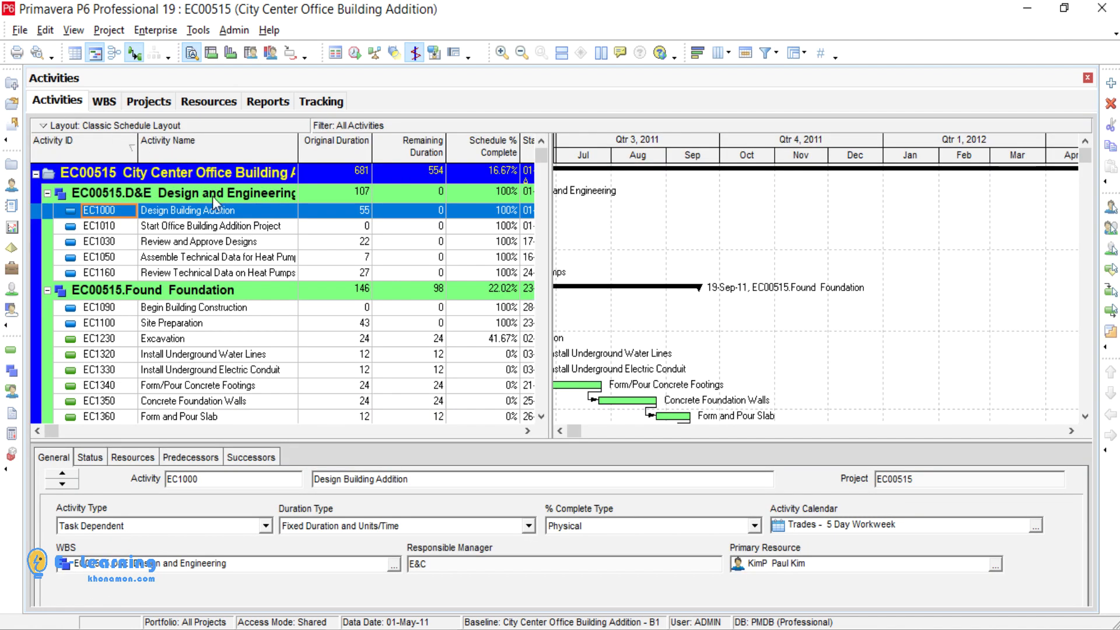